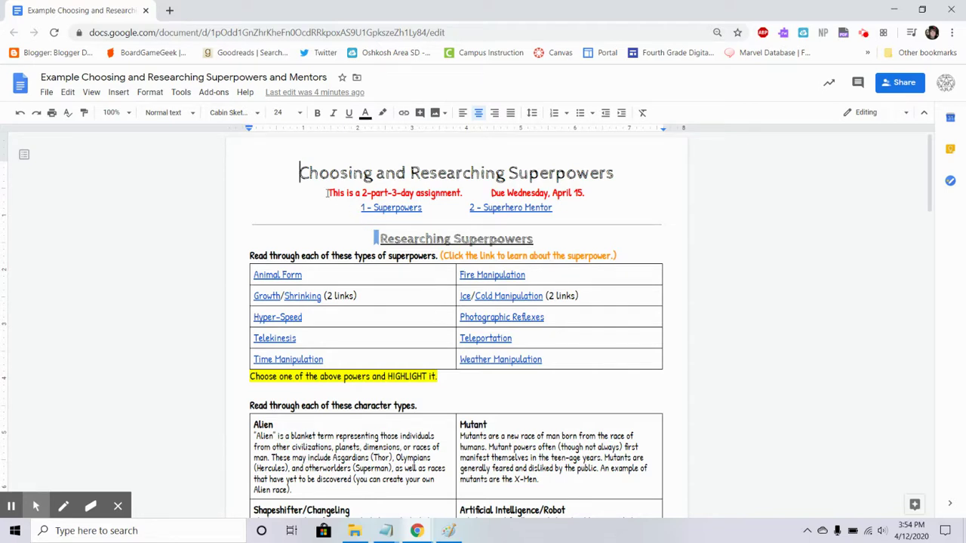
# Step: Check where the '1 - Superpowers' and '2 - Superhero Mentor' links in the assignment lead
pyautogui.moveTo(327, 193); pyautogui.dragTo(490, 193)
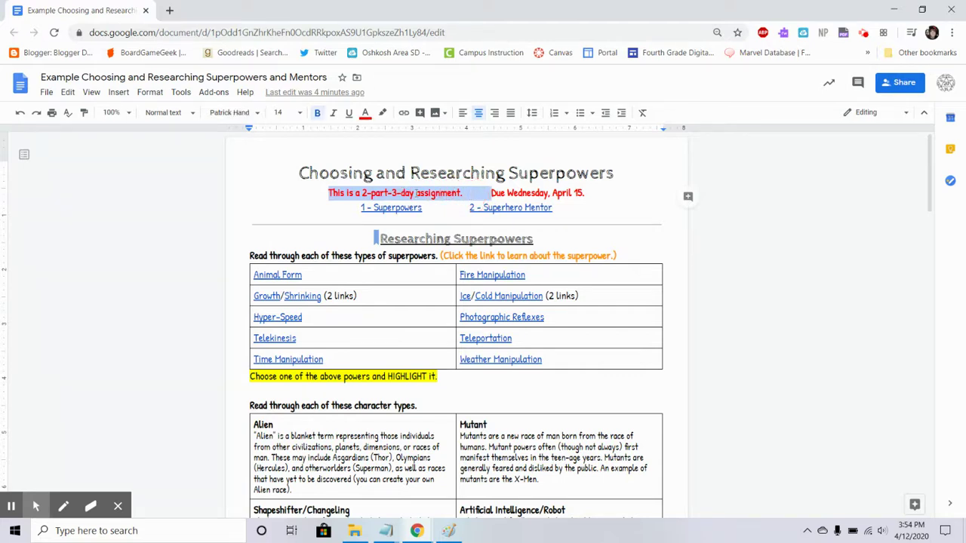
pyautogui.click(416, 194)
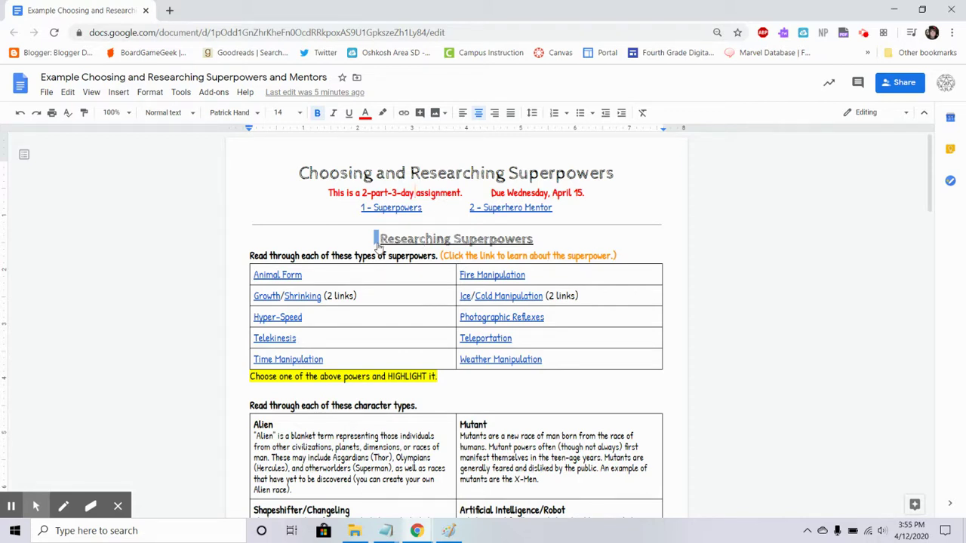
pyautogui.click(384, 206)
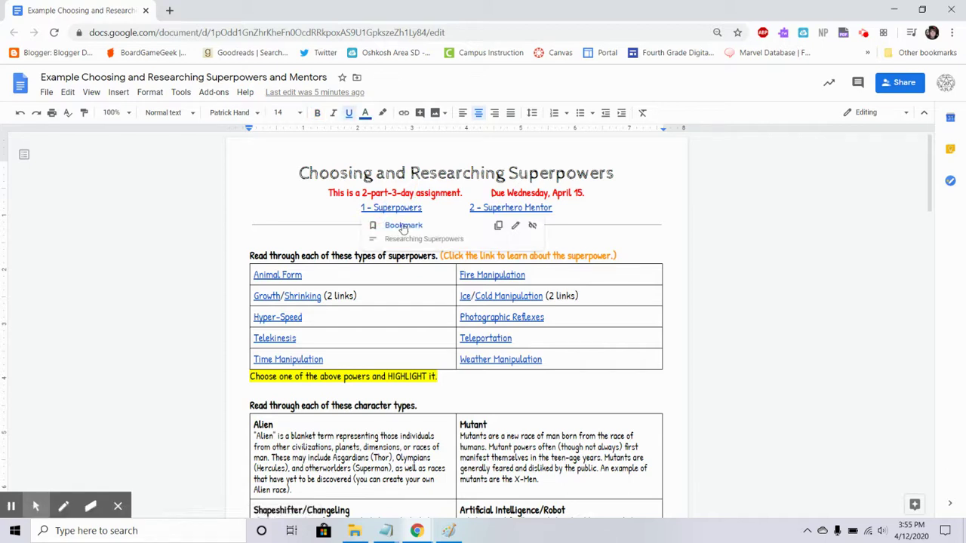
pyautogui.click(401, 225)
pyautogui.click(414, 240)
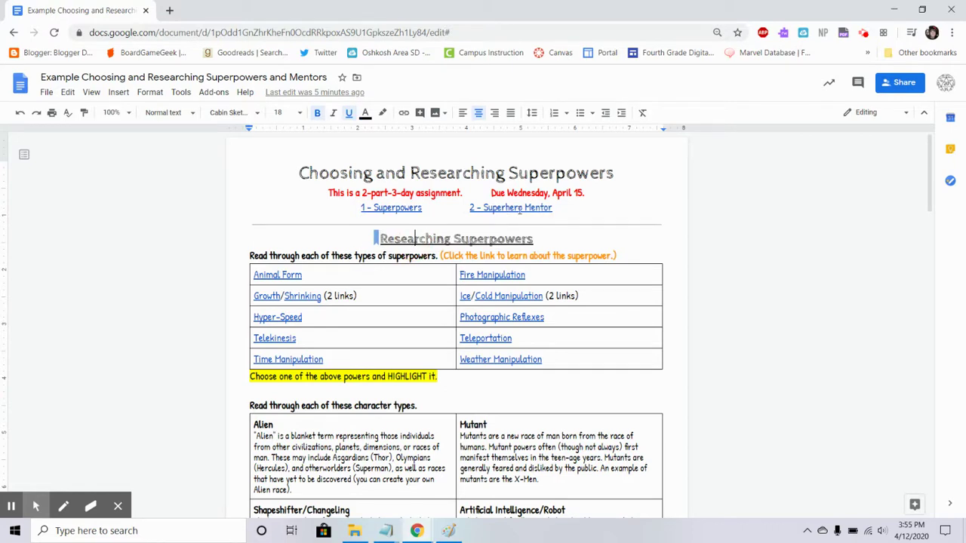
pyautogui.click(518, 209)
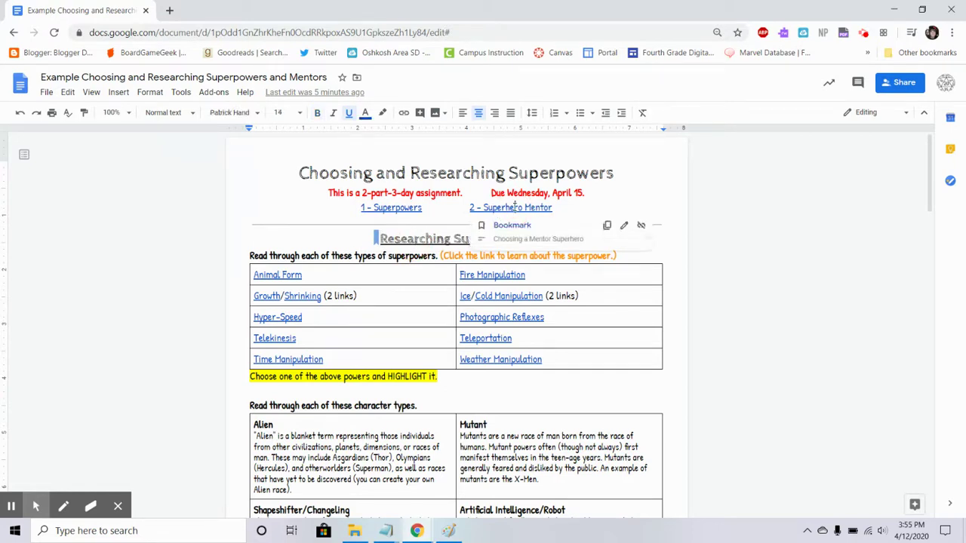
pyautogui.click(514, 224)
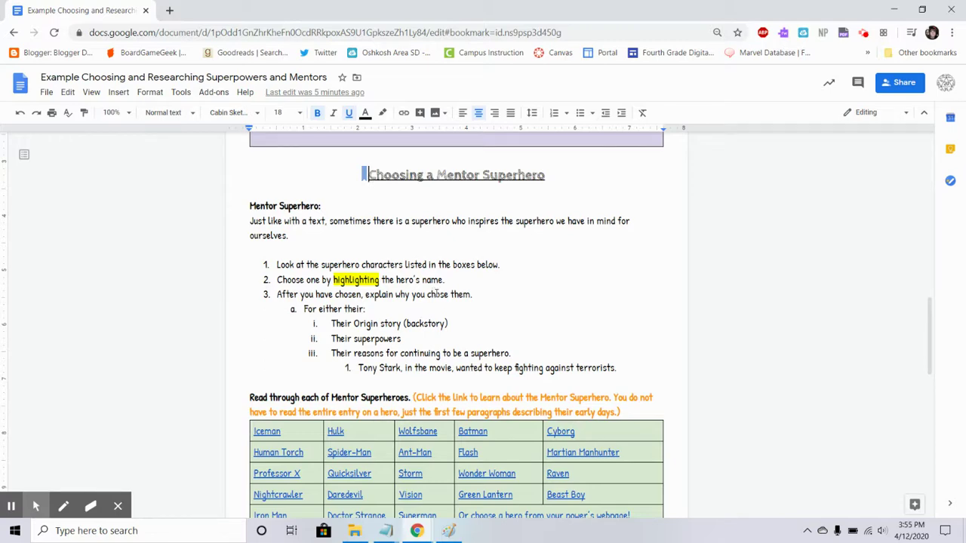
# Step: Look over the superpowers table and follow the Animal Form link to the wiki's Animal Morphing page
pyautogui.scroll(12, 485, 317)
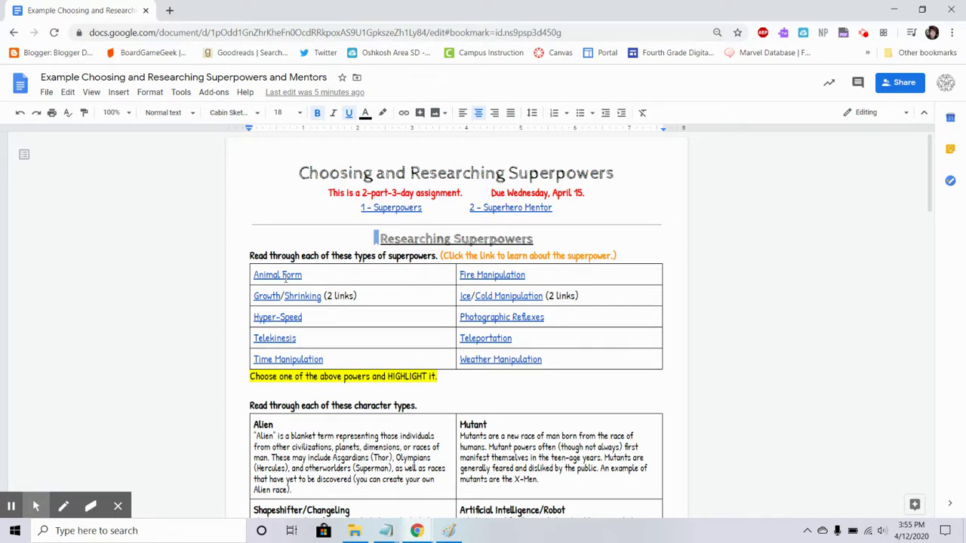
pyautogui.moveTo(358, 296); pyautogui.dragTo(255, 295)
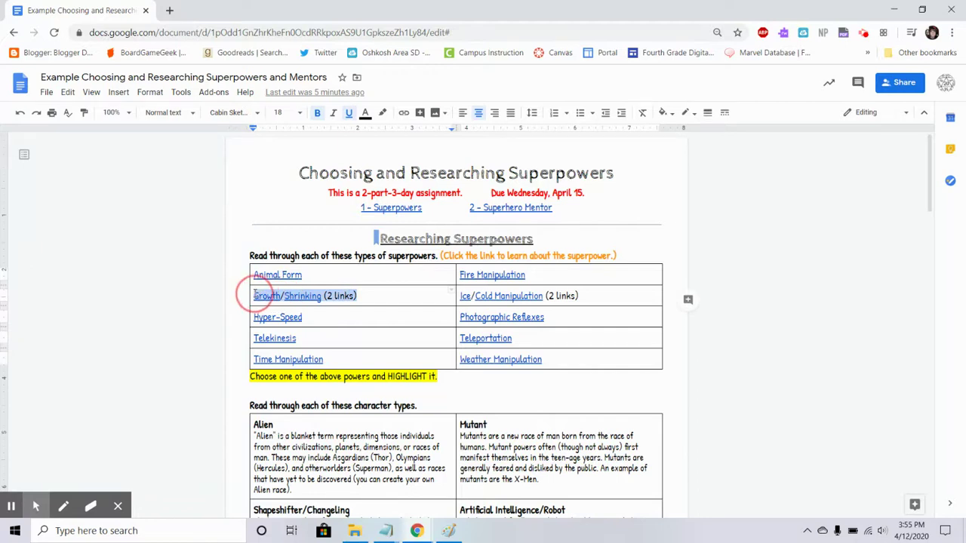
pyautogui.moveTo(581, 296); pyautogui.dragTo(460, 297)
pyautogui.click(591, 292)
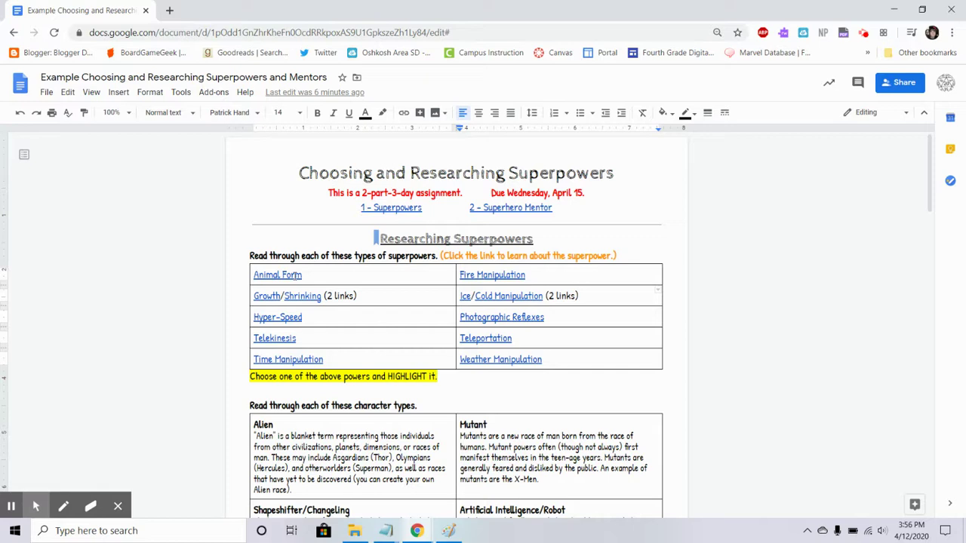
pyautogui.click(296, 276)
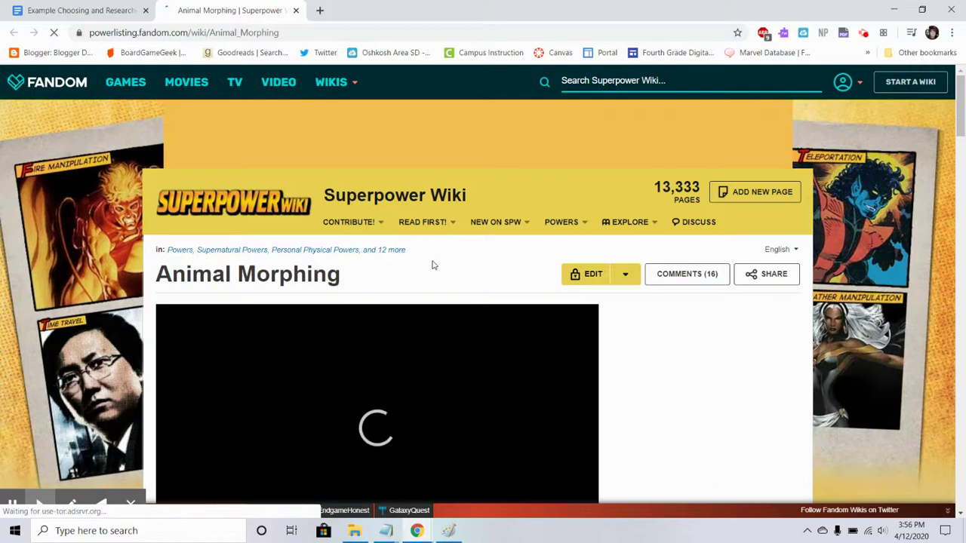
# Step: Close the floating video and read the Animal Morphing article down to Limitations and Known Users
pyautogui.scroll(-4, 432, 263)
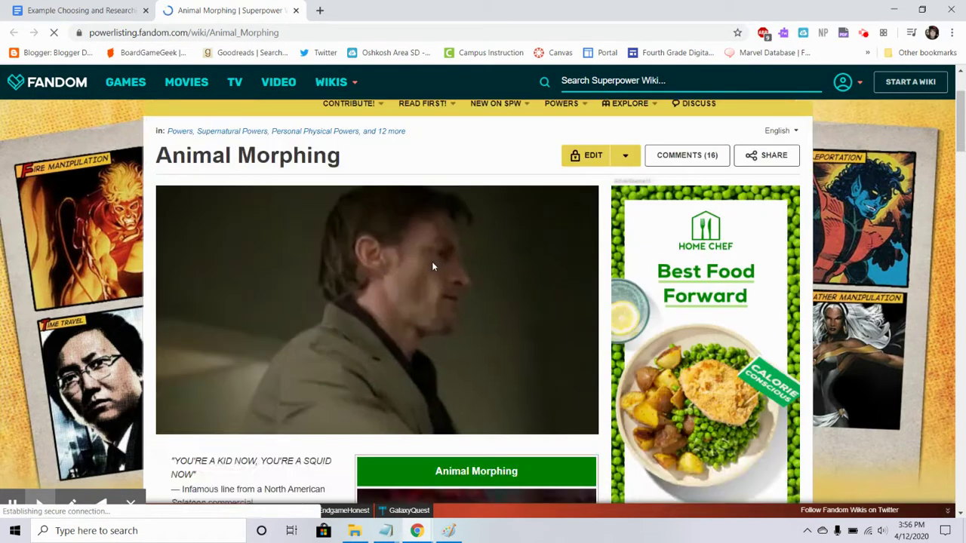
pyautogui.scroll(-3, 431, 261)
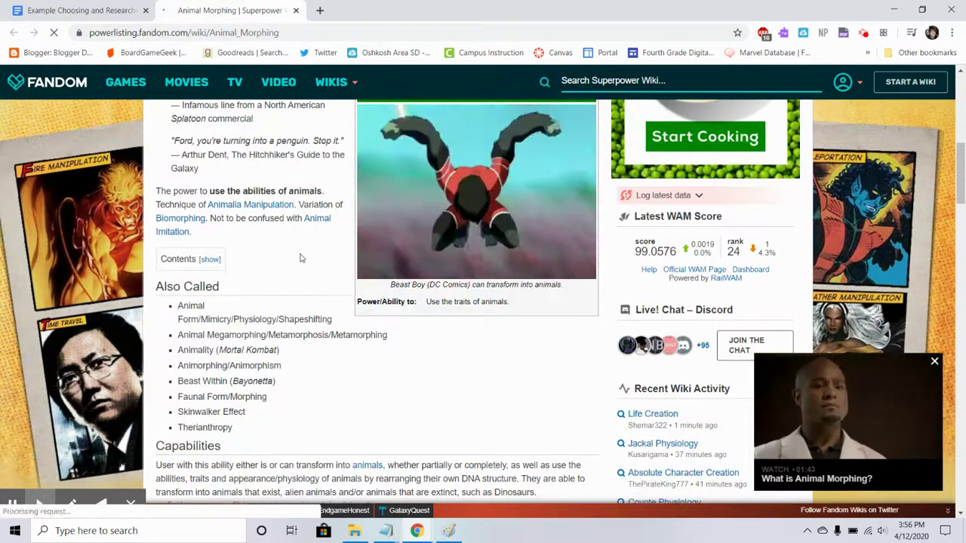
pyautogui.click(934, 360)
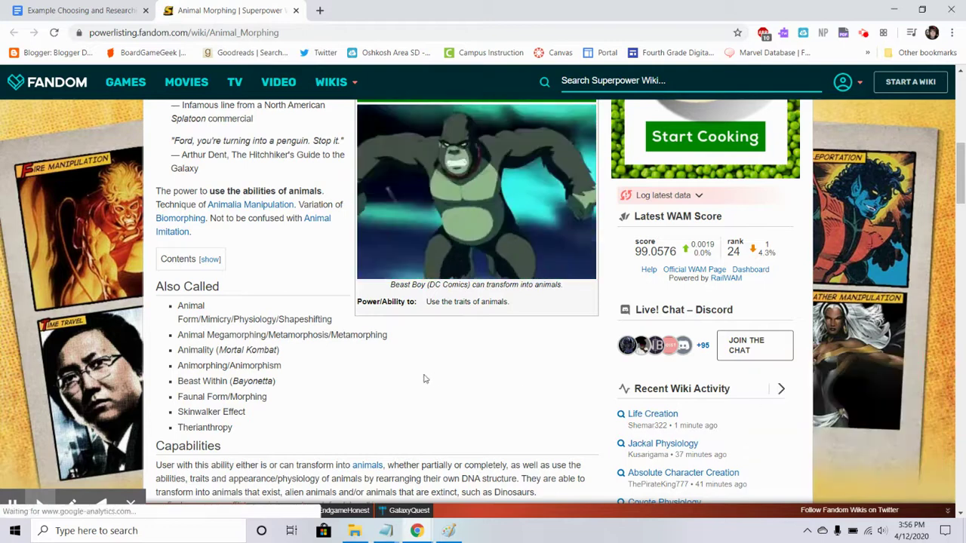
pyautogui.scroll(-1, 190, 310)
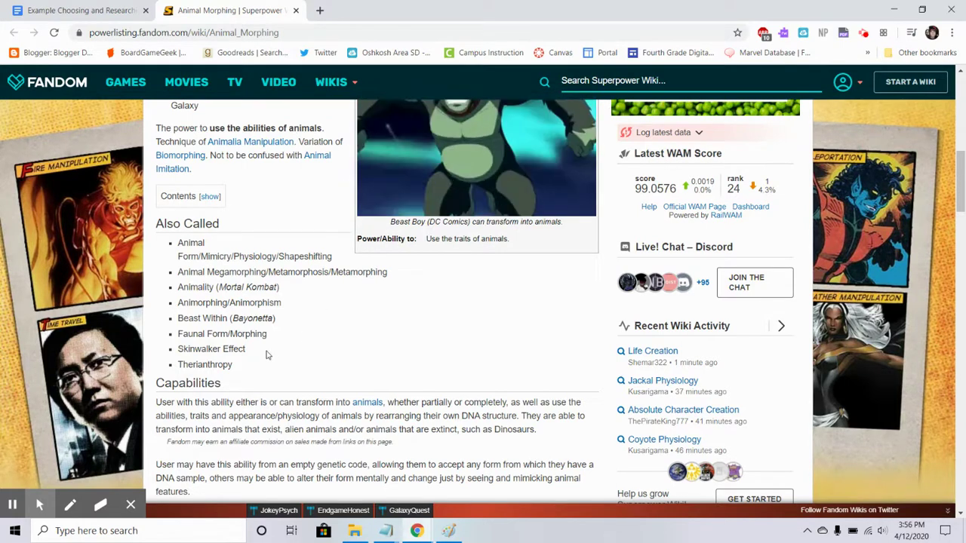
pyautogui.scroll(-1, 295, 339)
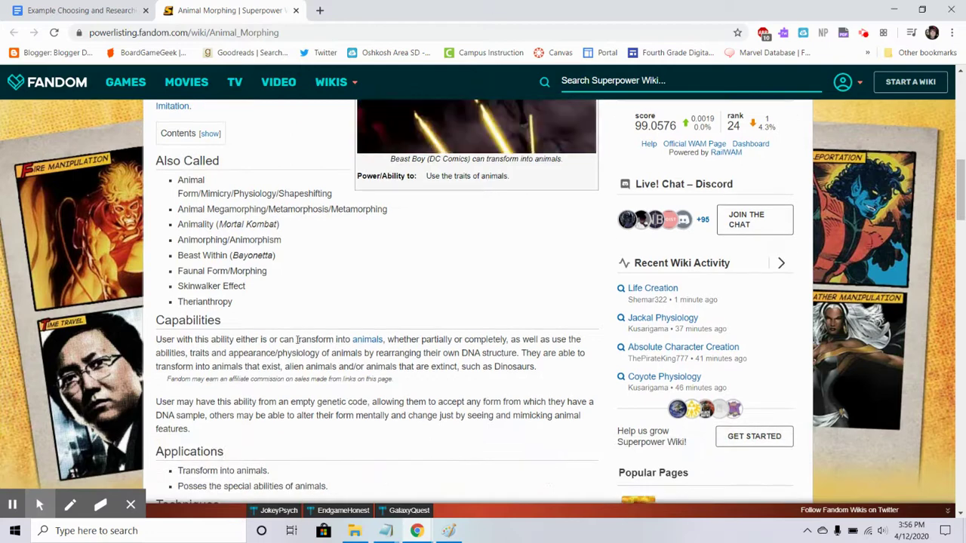
pyautogui.scroll(-1, 403, 346)
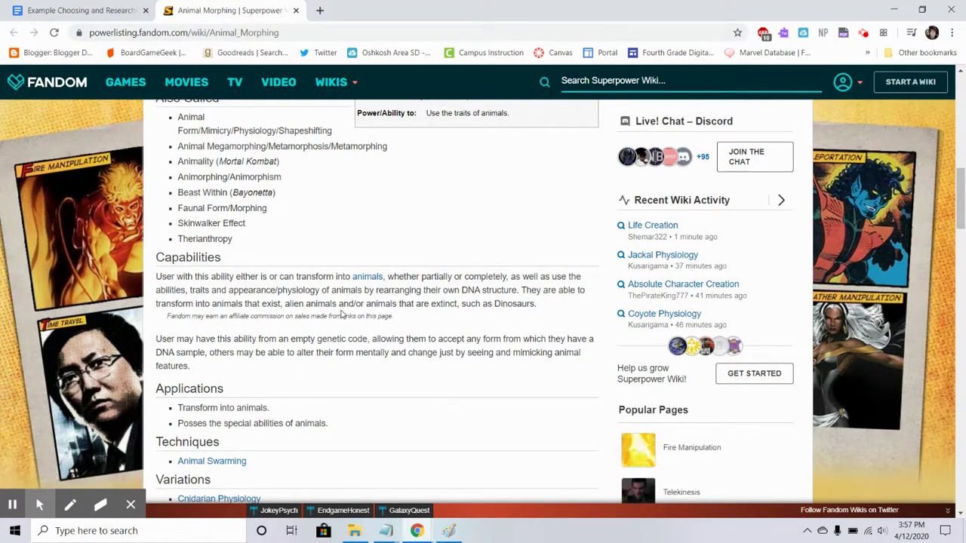
pyautogui.scroll(-2, 340, 314)
pyautogui.scroll(-3, 340, 314)
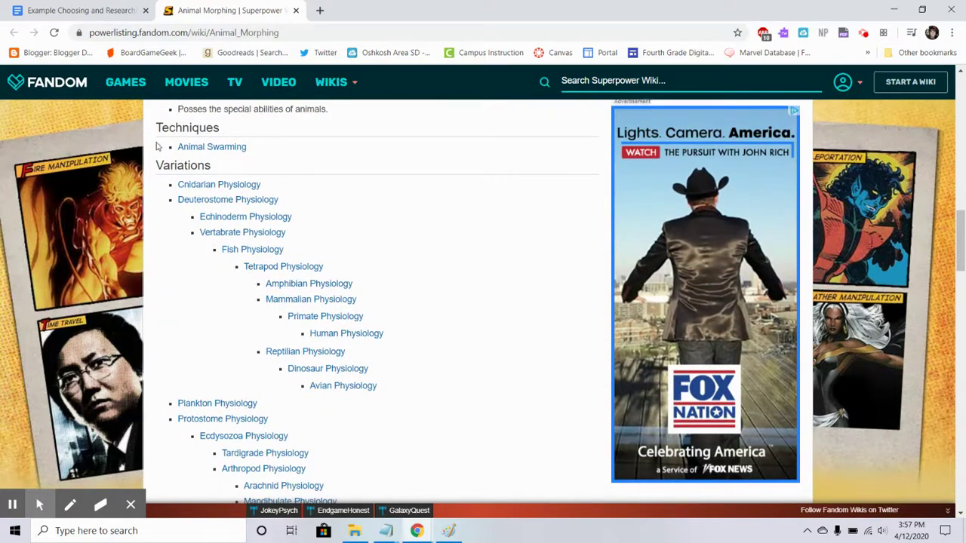
pyautogui.scroll(-1, 209, 319)
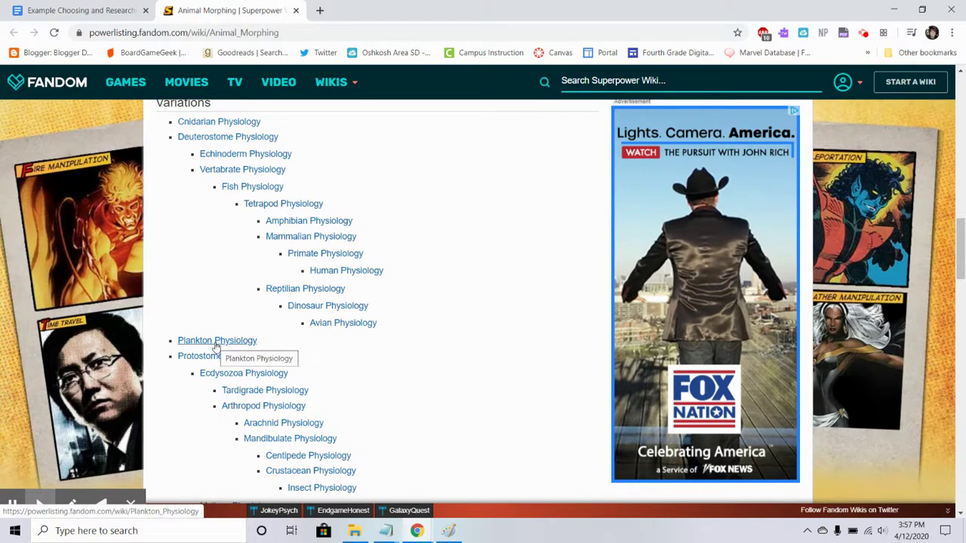
pyautogui.scroll(-4, 216, 345)
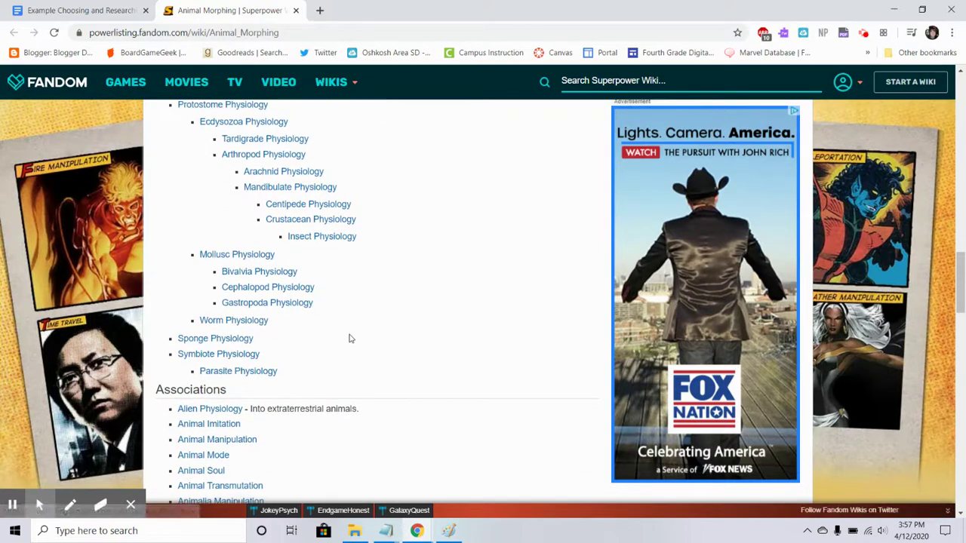
pyautogui.scroll(-3, 350, 339)
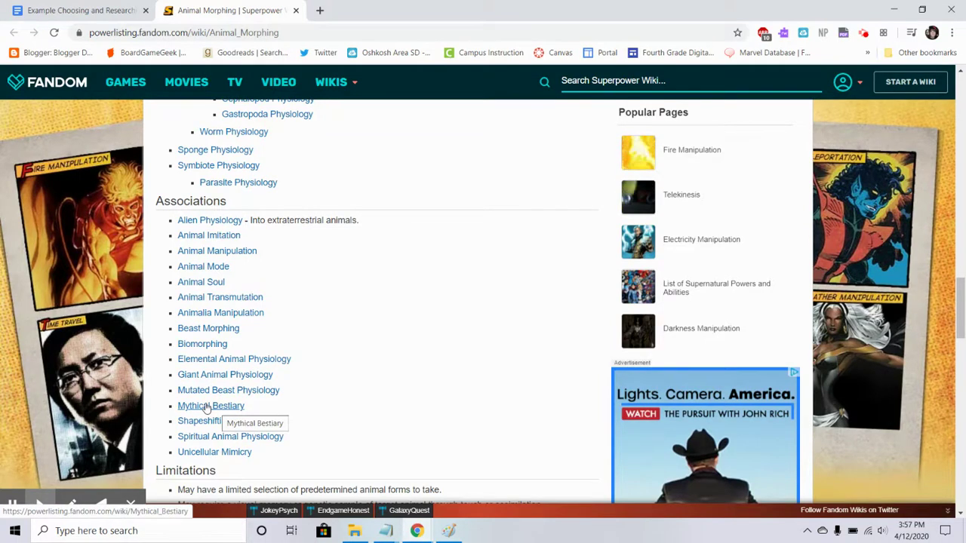
pyautogui.scroll(-3, 325, 403)
pyautogui.scroll(-1, 309, 348)
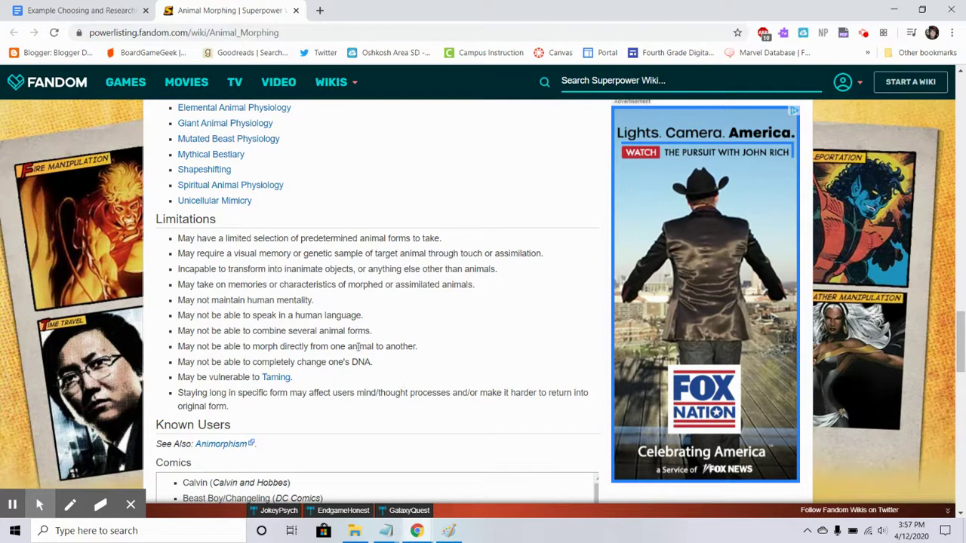
pyautogui.scroll(-2, 294, 330)
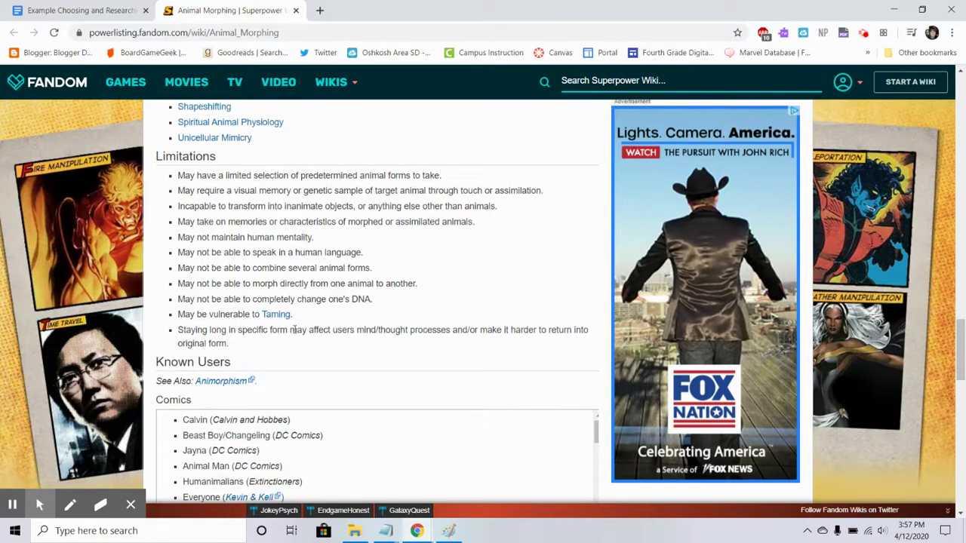
pyautogui.scroll(-3, 294, 334)
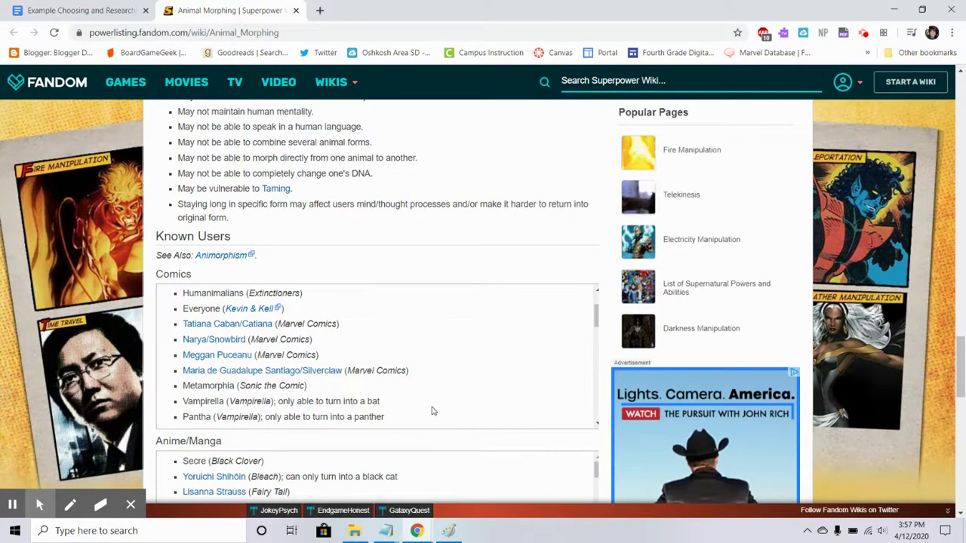
pyautogui.scroll(-6, 405, 379)
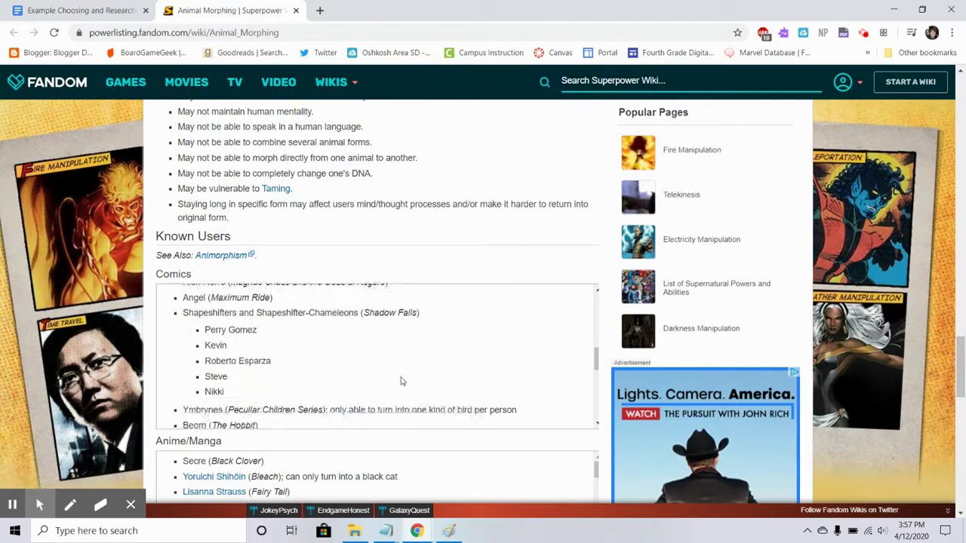
pyautogui.scroll(-10, 400, 381)
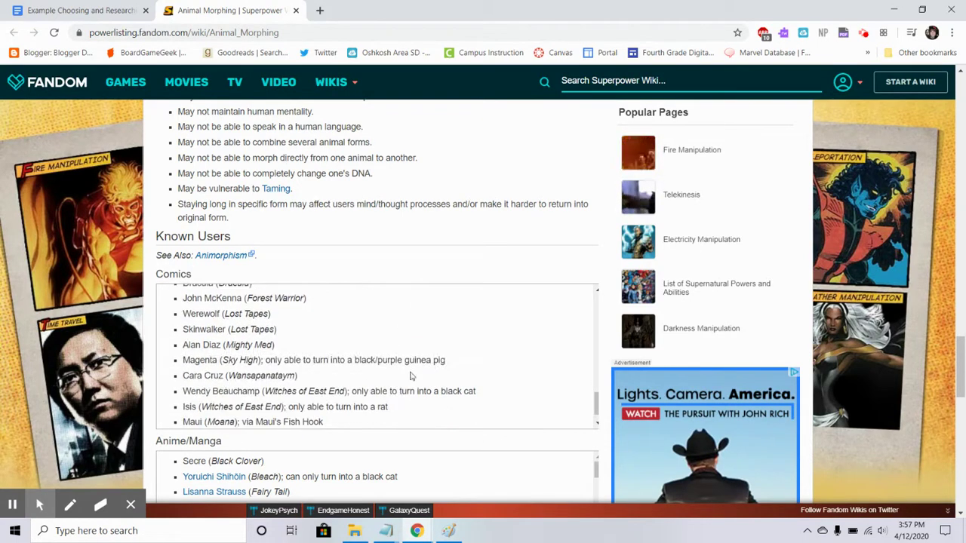
pyautogui.click(151, 349)
pyautogui.scroll(-3, 153, 362)
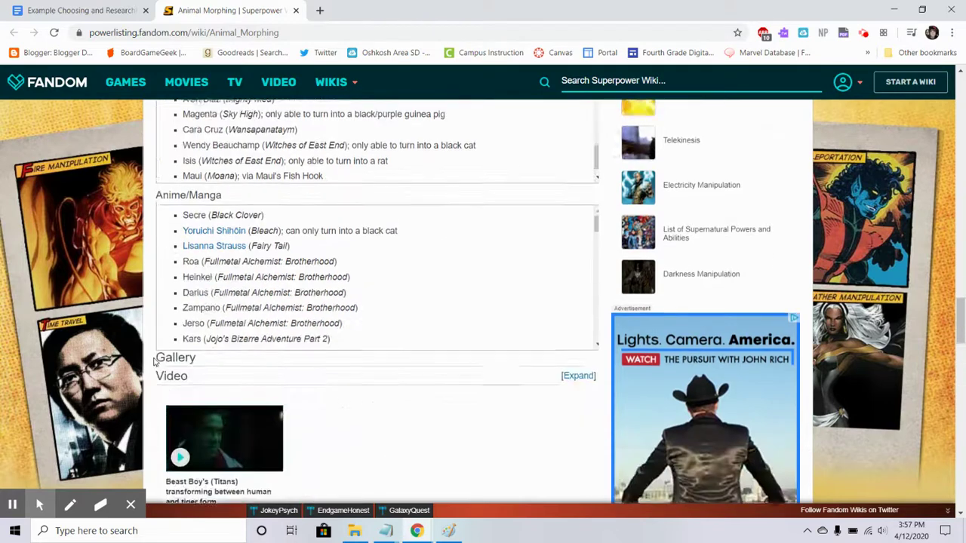
pyautogui.scroll(2, 428, 317)
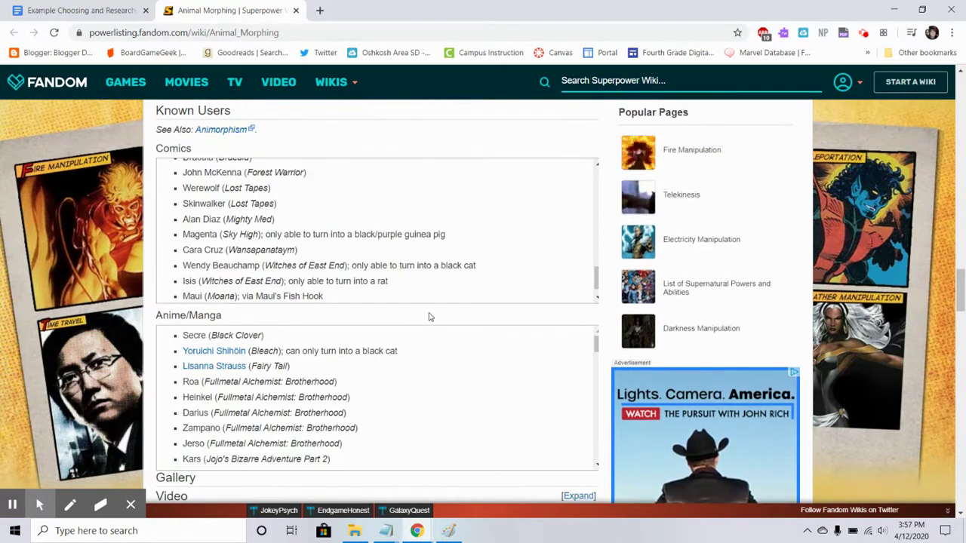
pyautogui.scroll(8, 429, 316)
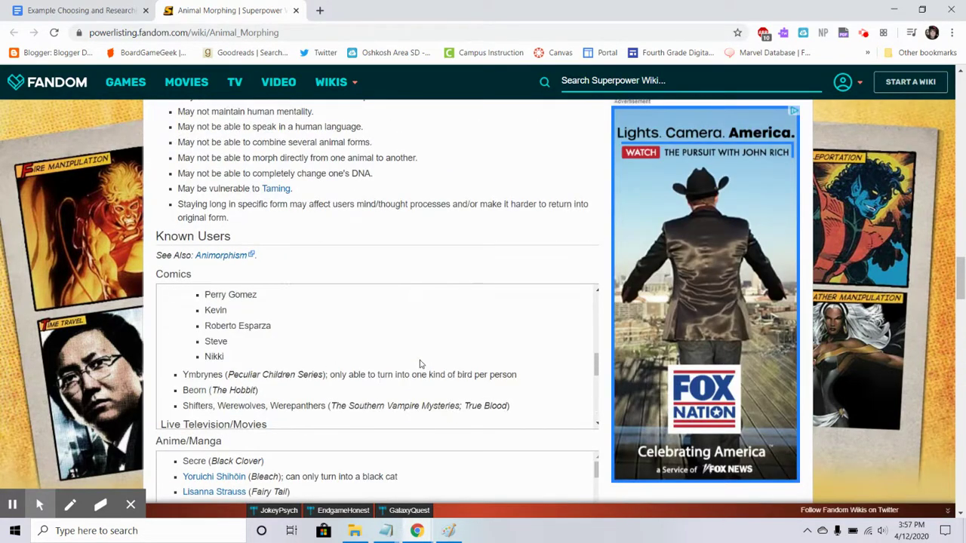
pyautogui.scroll(5, 328, 392)
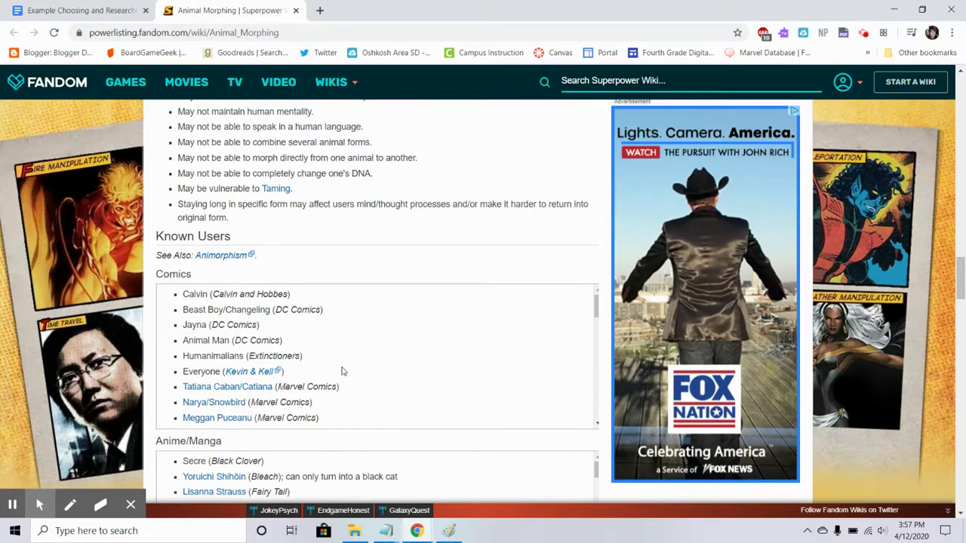
pyautogui.scroll(1, 446, 388)
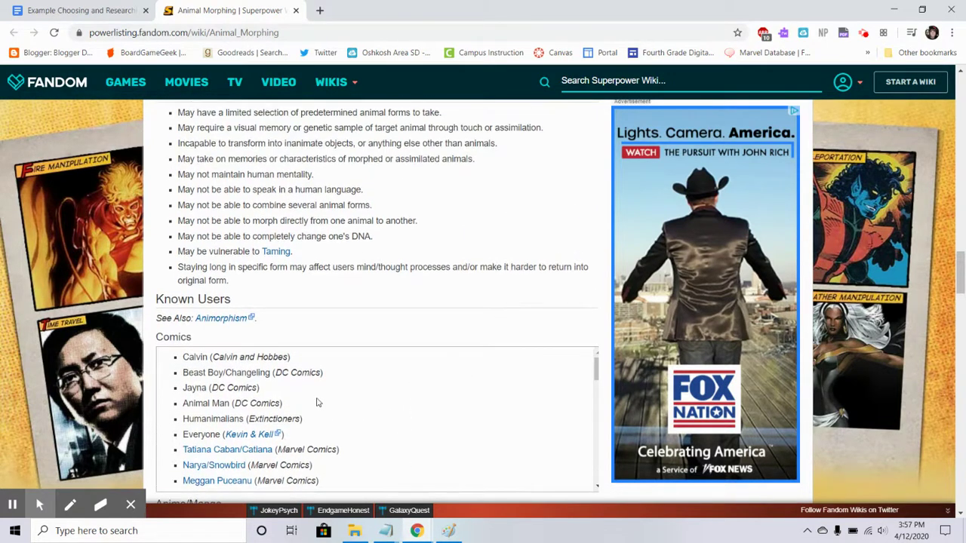
pyautogui.scroll(1, 317, 403)
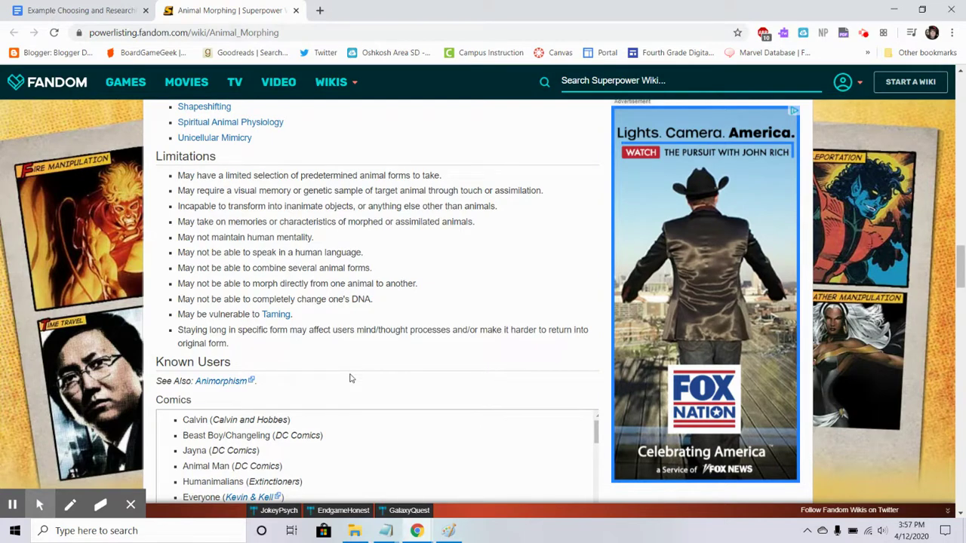
pyautogui.scroll(15, 369, 321)
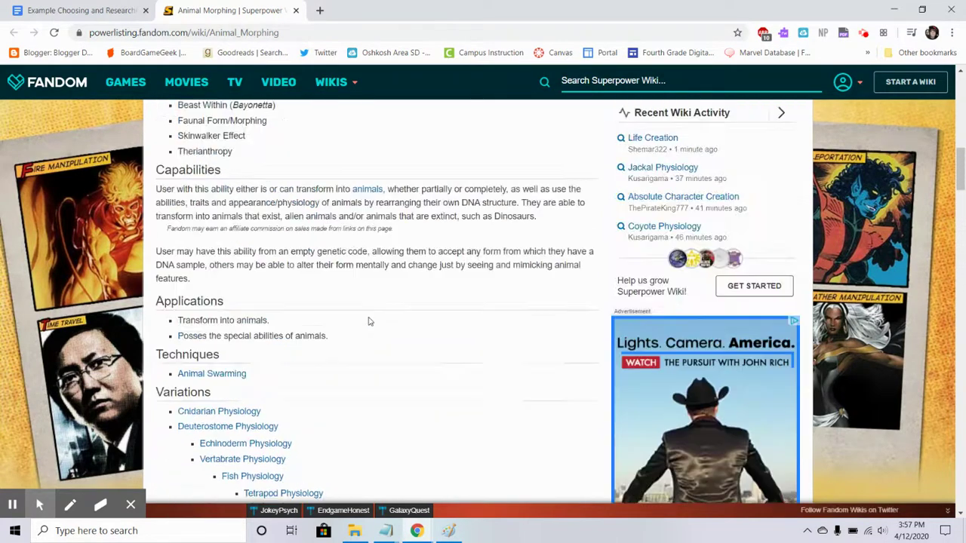
pyautogui.scroll(10, 369, 322)
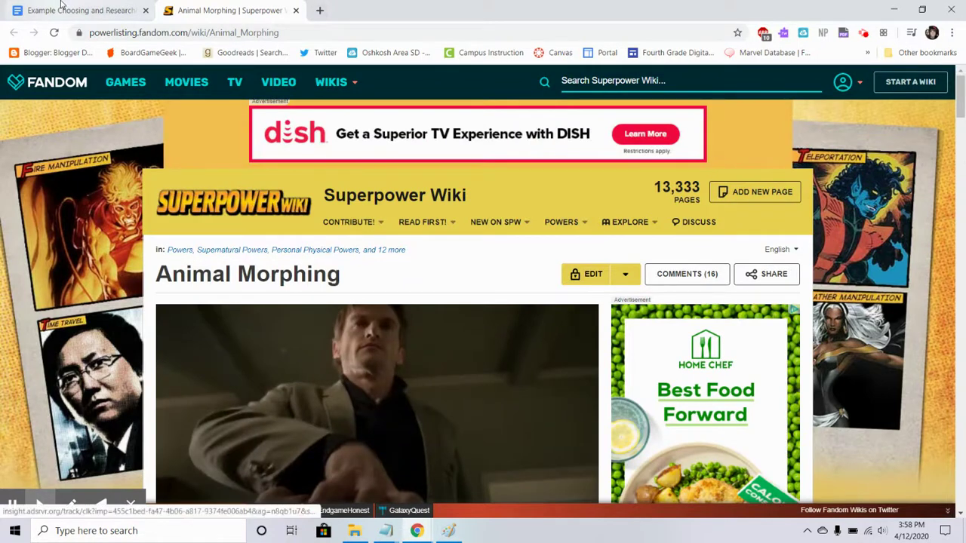
# Step: Back in the assignment doc, give the Animal Form text a yellow highlight
pyautogui.click(62, 8)
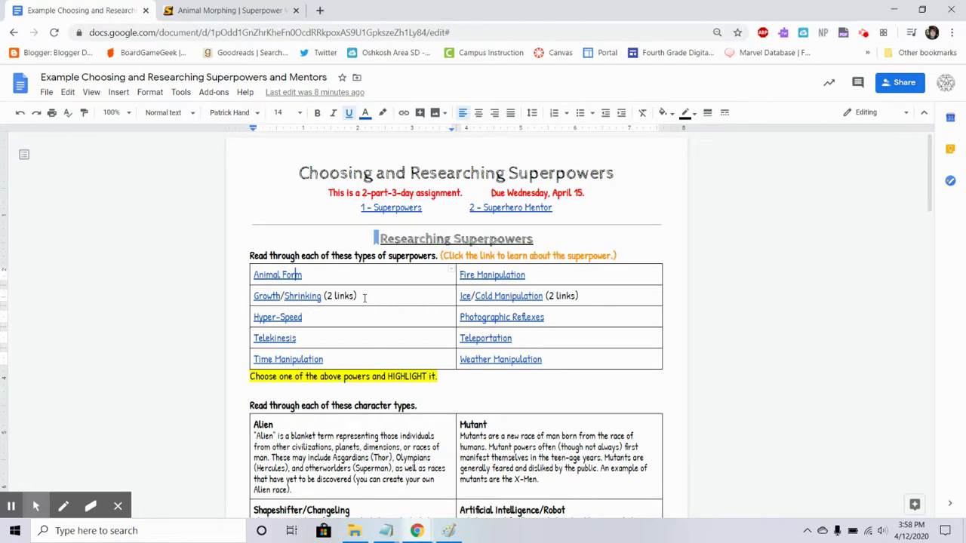
pyautogui.moveTo(307, 274); pyautogui.dragTo(256, 274)
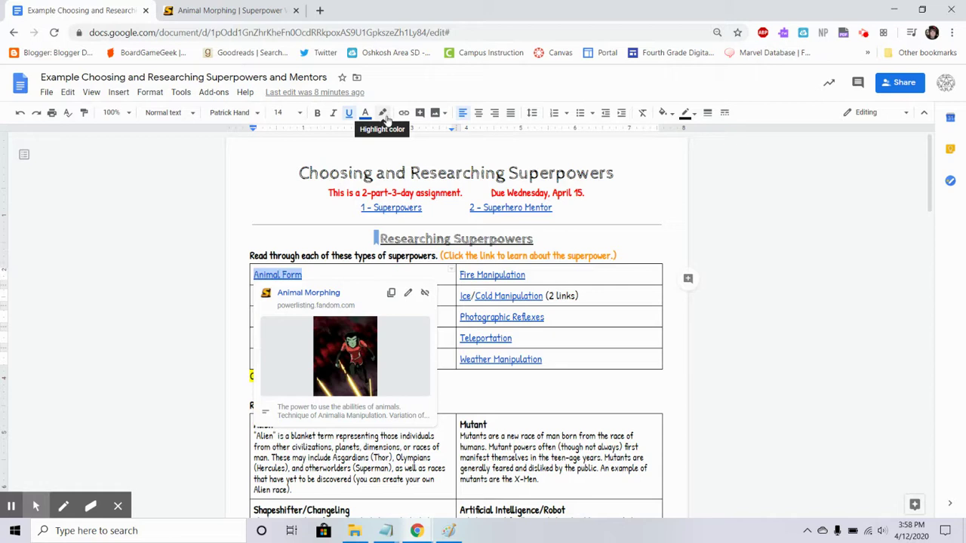
pyautogui.click(385, 114)
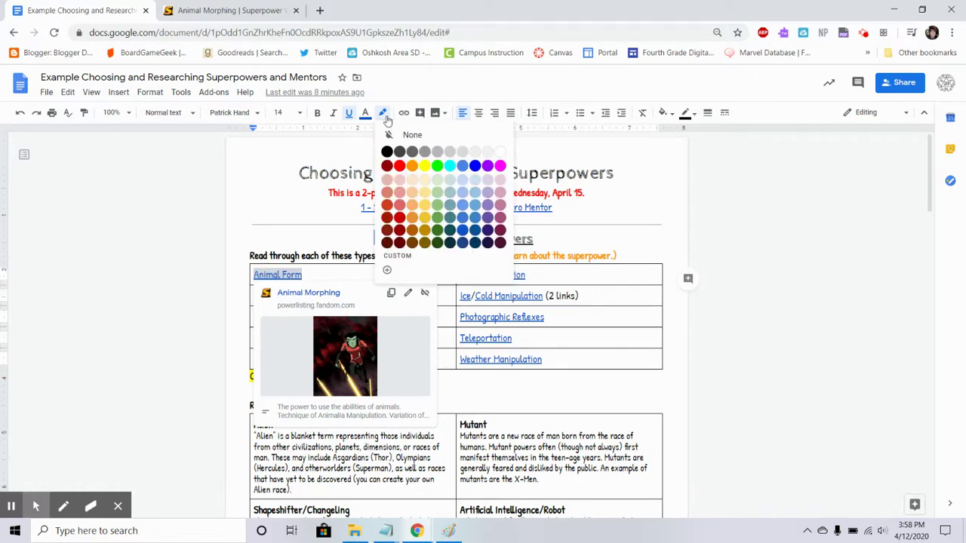
pyautogui.click(427, 166)
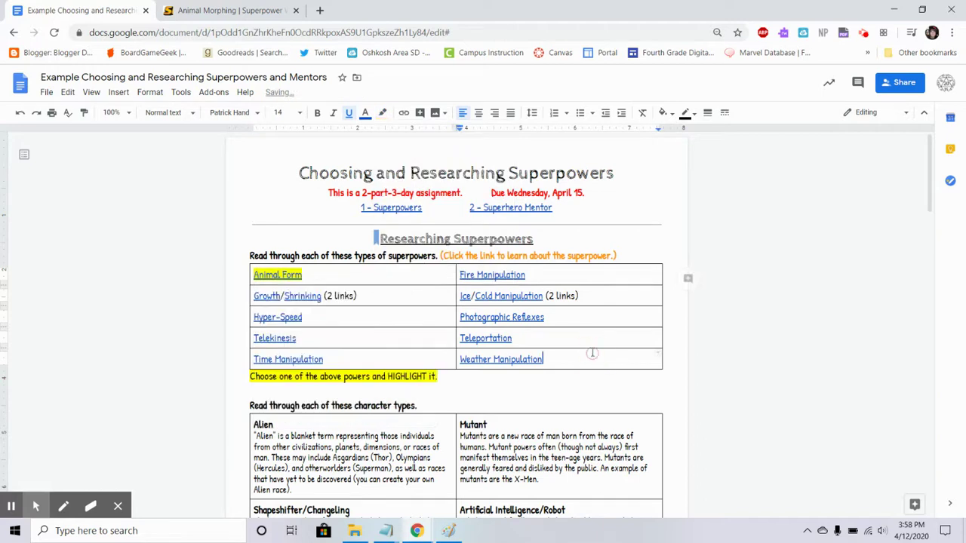
pyautogui.click(330, 277)
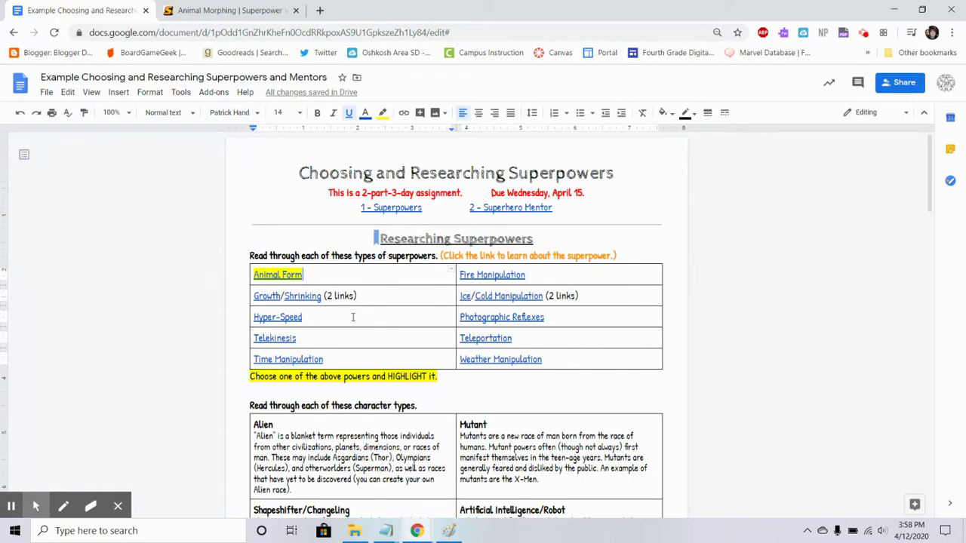
pyautogui.scroll(-4, 352, 316)
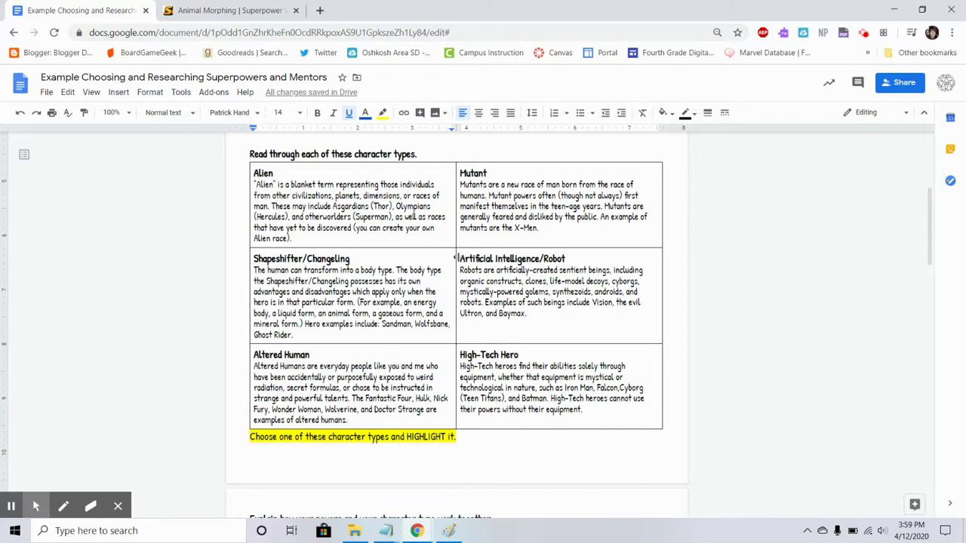
pyautogui.moveTo(461, 259); pyautogui.dragTo(578, 259)
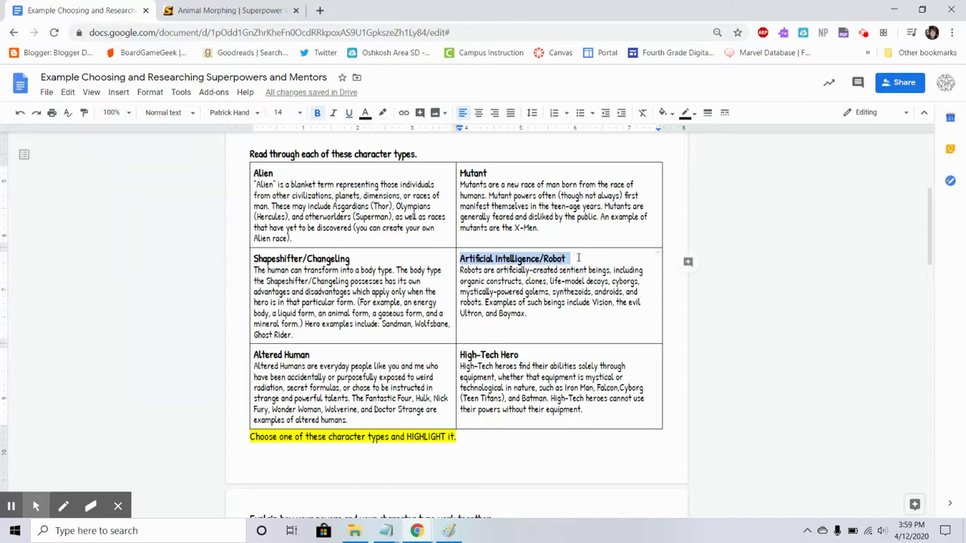
pyautogui.click(579, 259)
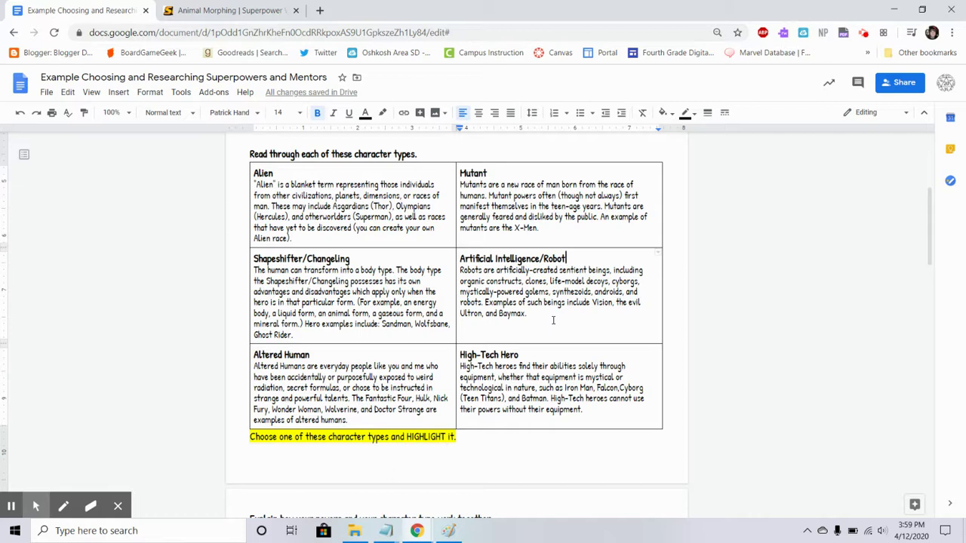
pyautogui.click(344, 216)
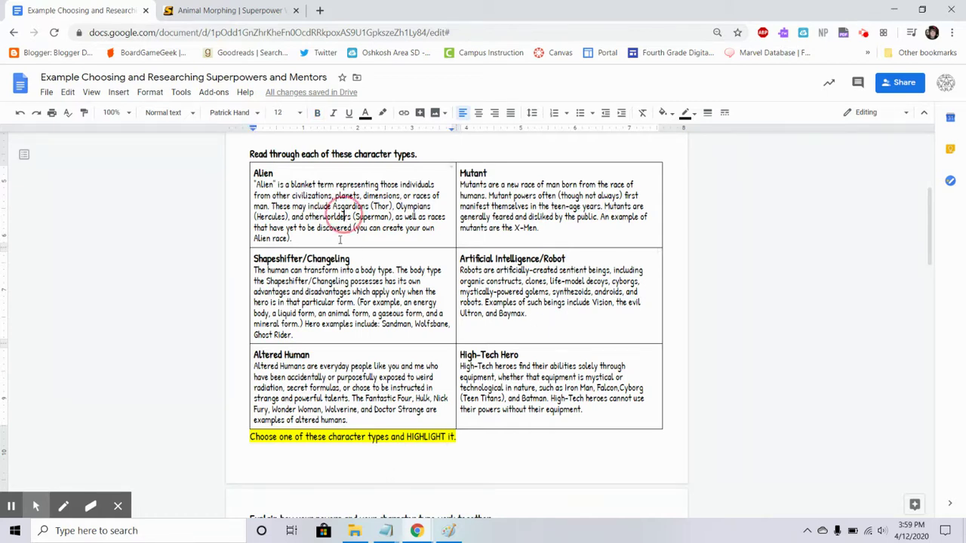
pyautogui.click(338, 291)
pyautogui.click(349, 374)
pyautogui.click(506, 386)
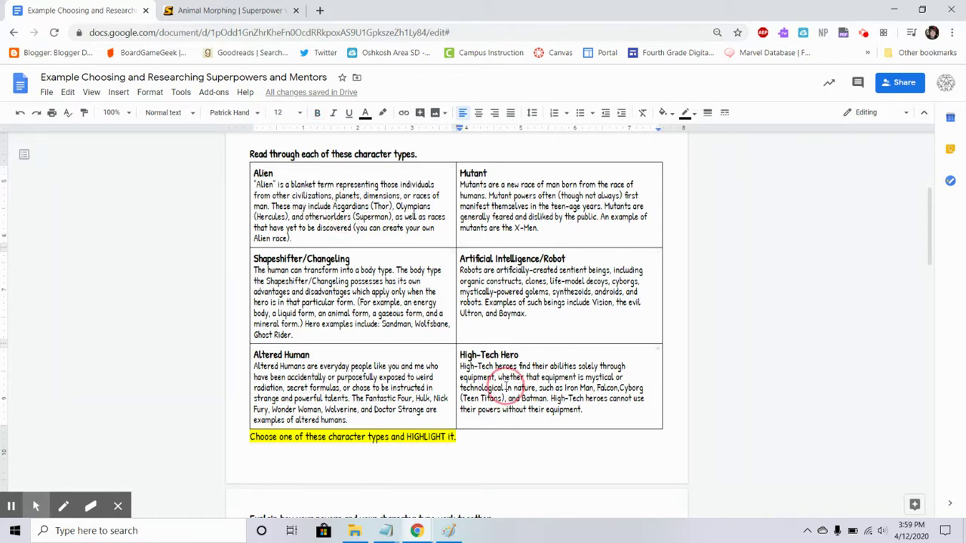
pyautogui.click(516, 310)
pyautogui.click(513, 209)
# Step: Highlight the whole Artificial Intelligence/Robot cell, heading through the Baymax description, in yellow
pyautogui.doubleClick(515, 313)
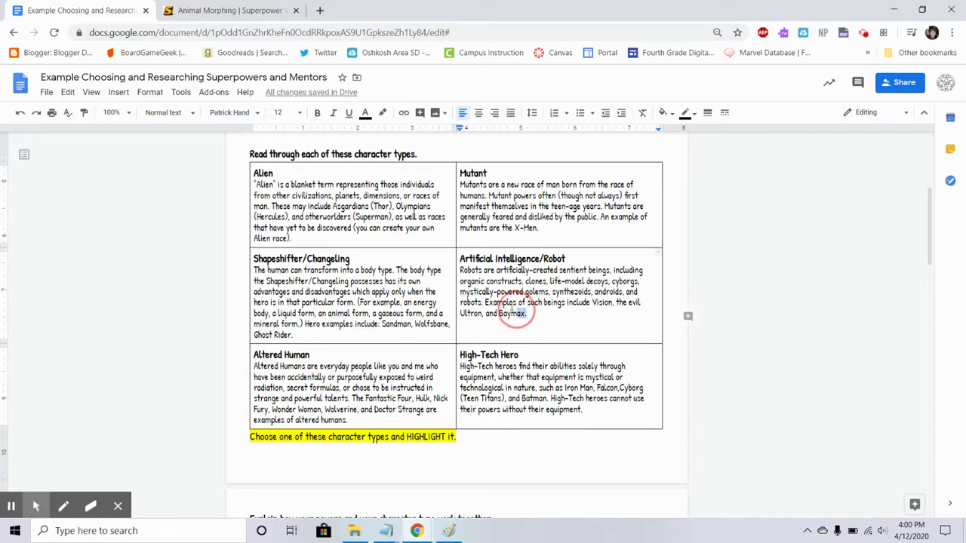
pyautogui.moveTo(514, 313); pyautogui.dragTo(474, 259)
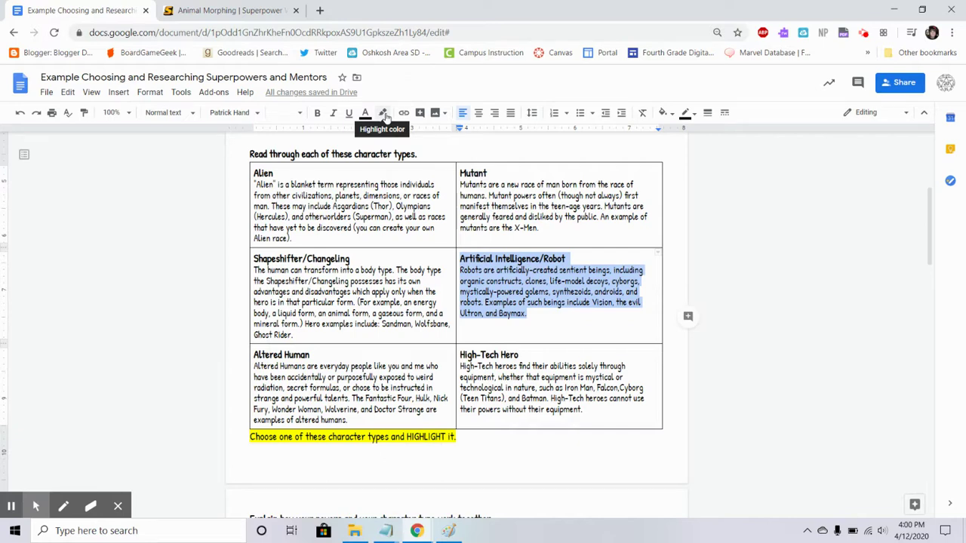
pyautogui.click(383, 113)
pyautogui.click(424, 163)
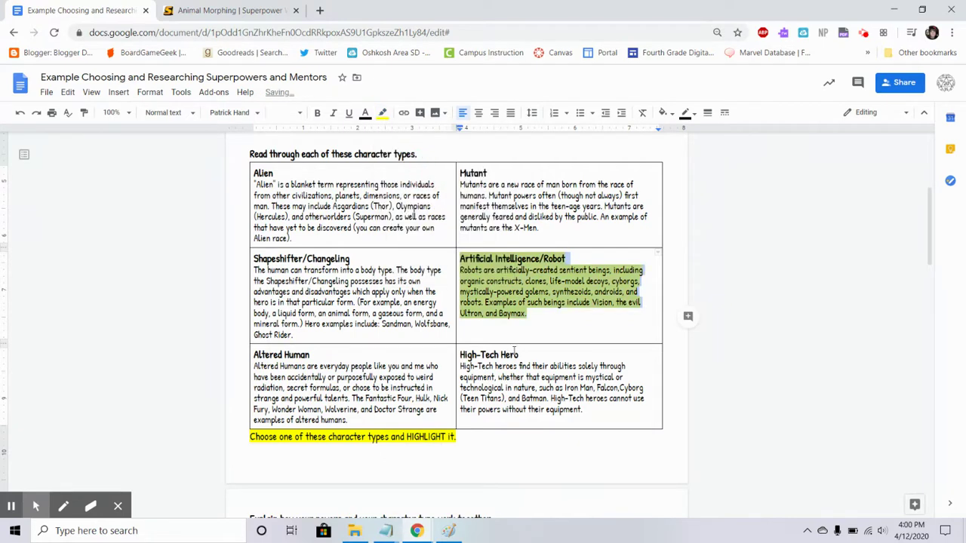
pyautogui.click(528, 363)
pyautogui.scroll(3, 528, 363)
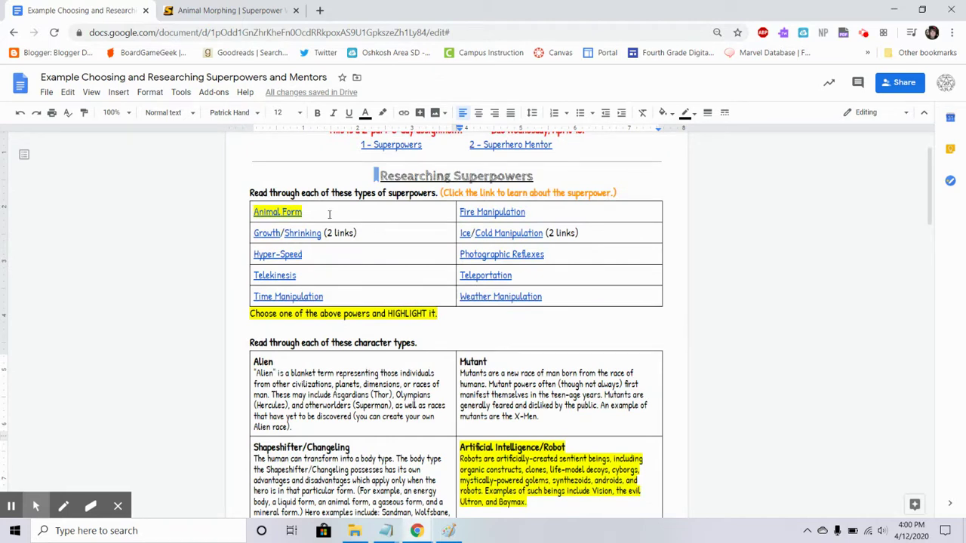
pyautogui.scroll(-3, 518, 369)
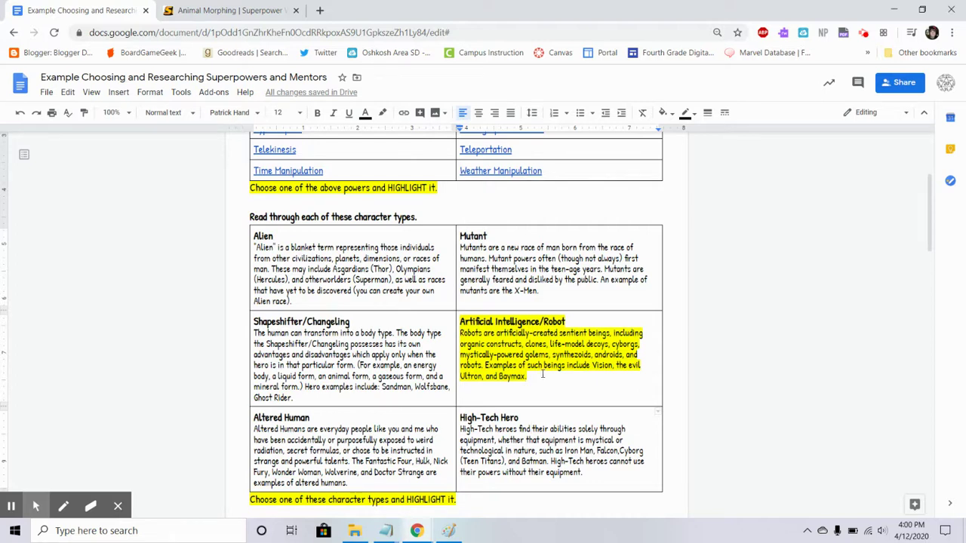
pyautogui.scroll(-1, 540, 360)
pyautogui.scroll(-3, 540, 360)
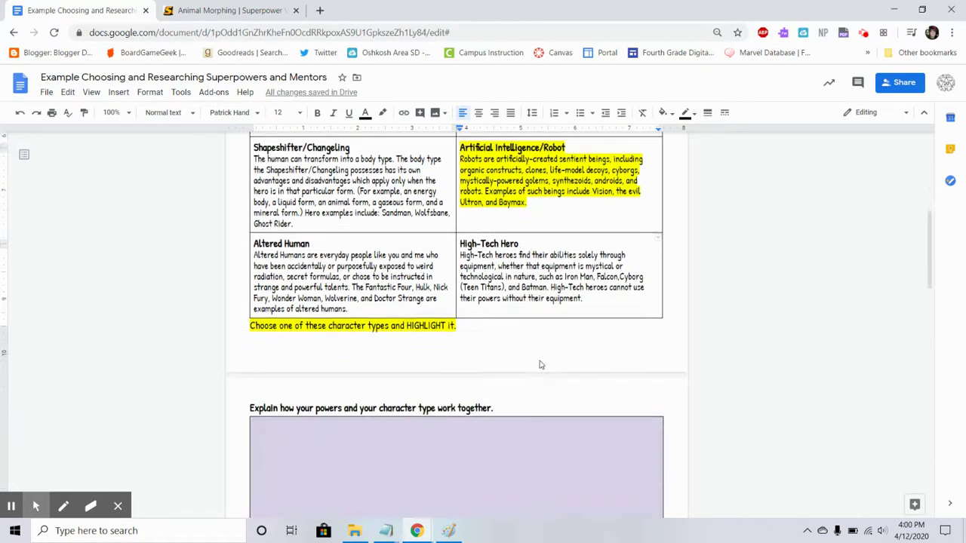
pyautogui.click(515, 364)
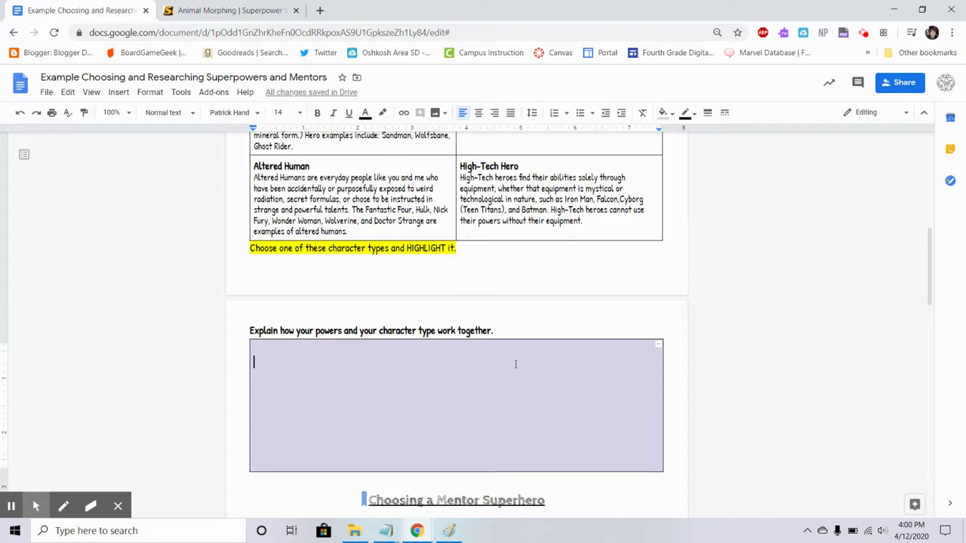
pyautogui.scroll(1, 558, 369)
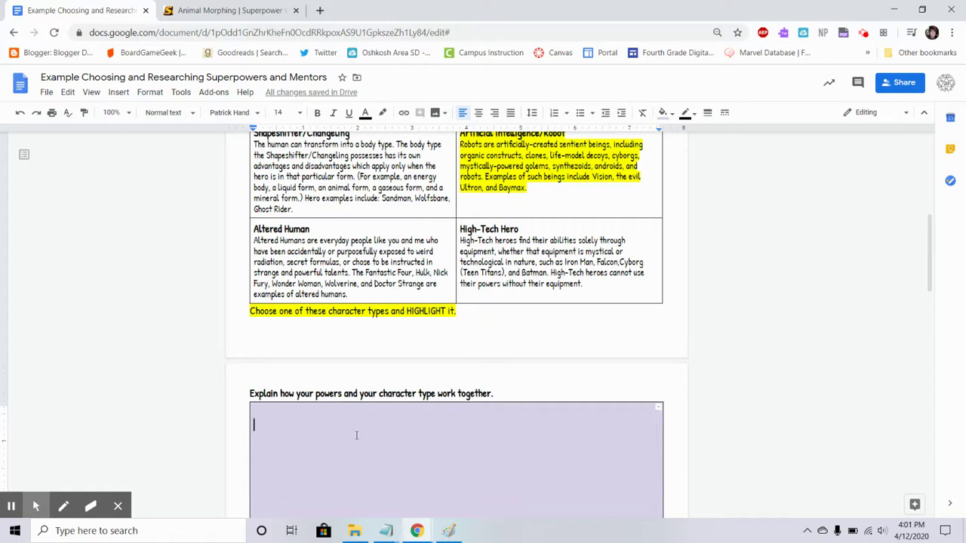
# Step: Type the opening explanation starting 'I am going to create a robot superhero', including an ocean example
pyautogui.write('I')
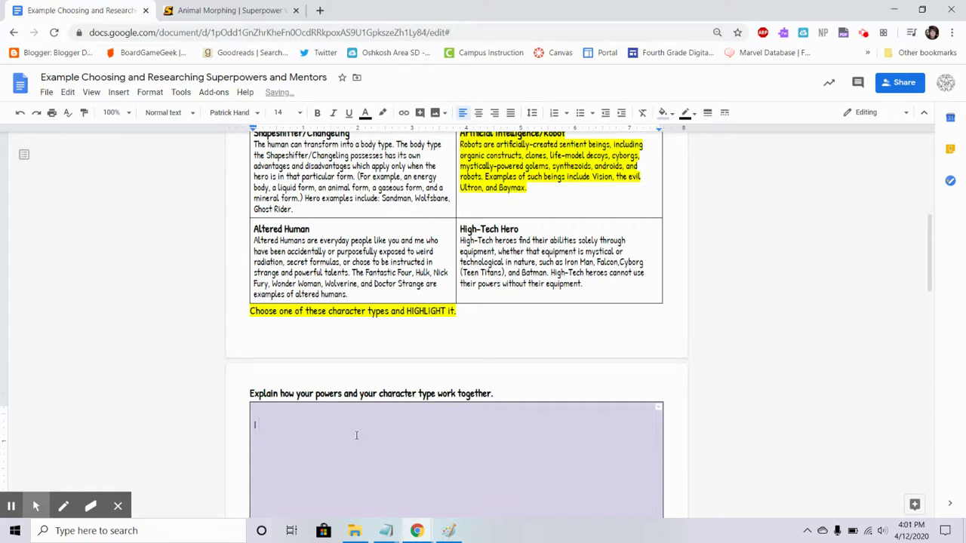
pyautogui.write(' am going to create a robot superhero. T')
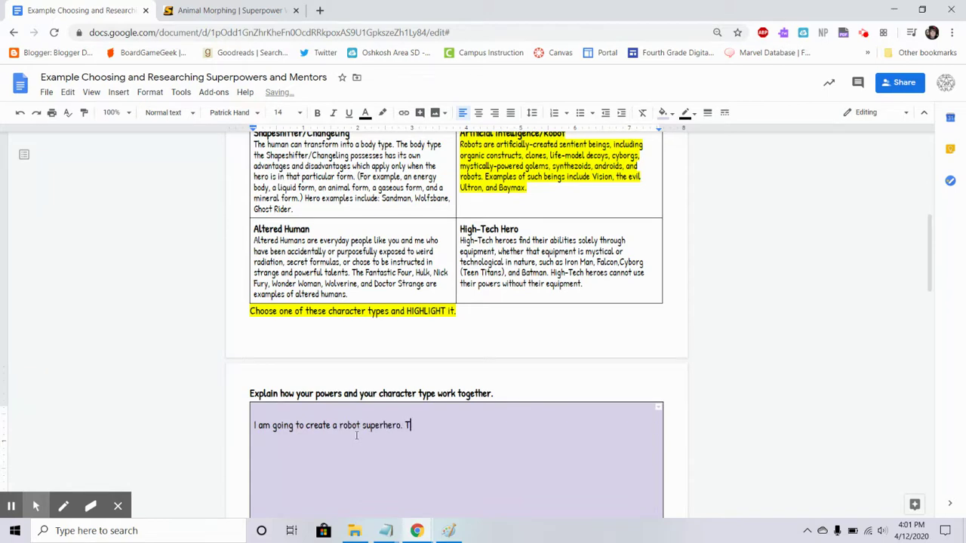
pyautogui.write('his robot superhero is going to have the')
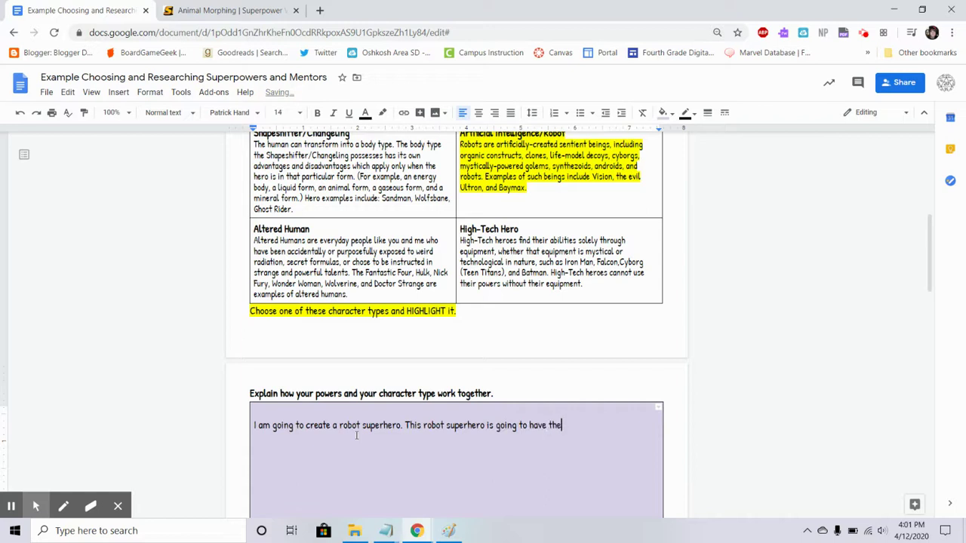
pyautogui.write(' ability to change into animal forms')
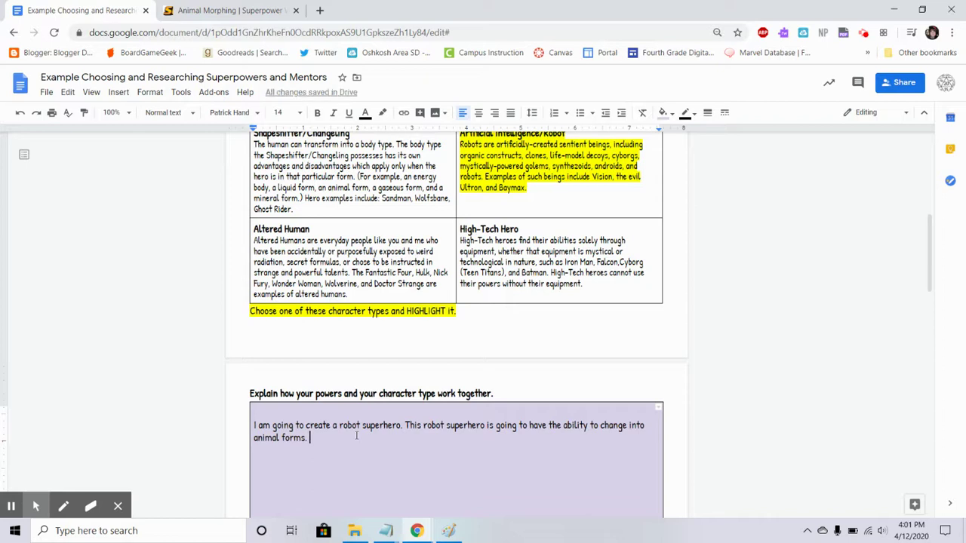
pyautogui.write('. My robot')
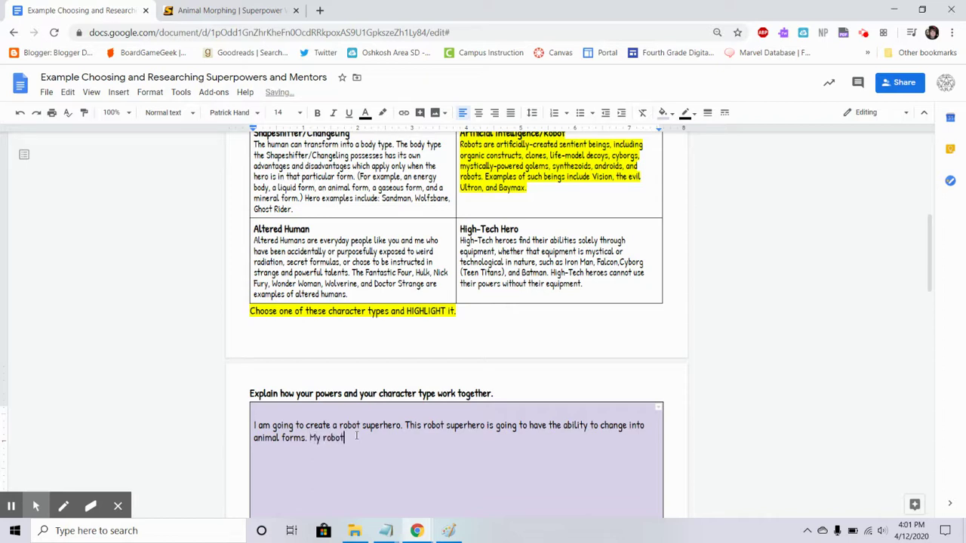
pyautogui.write(' will be able to ')
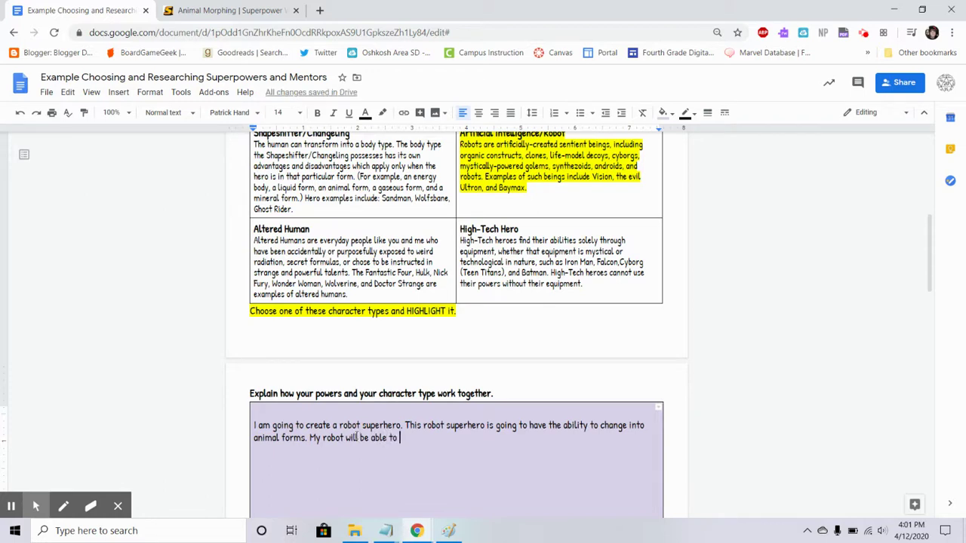
pyautogui.write('view a type o')
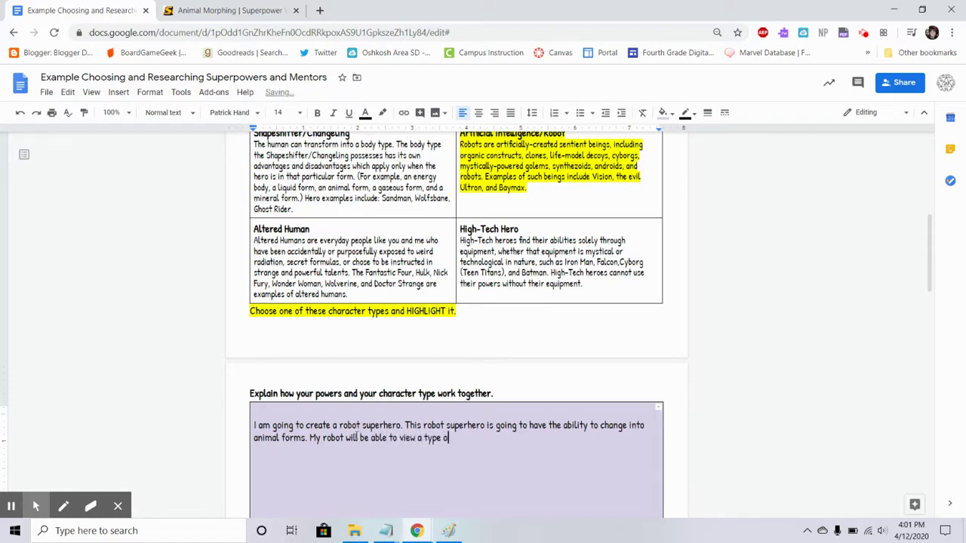
pyautogui.write('f animal and duplicate that particular')
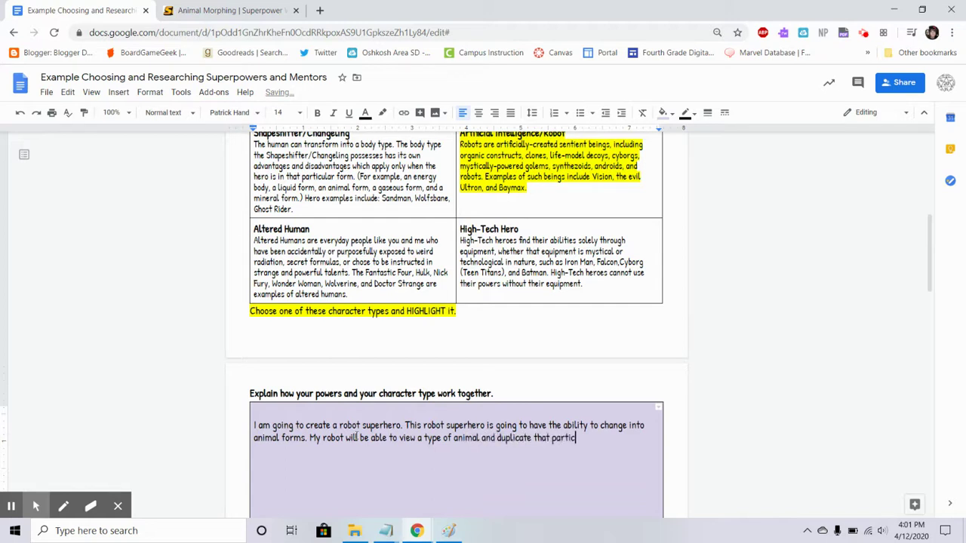
pyautogui.press('BackSpace')
pyautogui.press('BackSpace')
pyautogui.write('r for ')
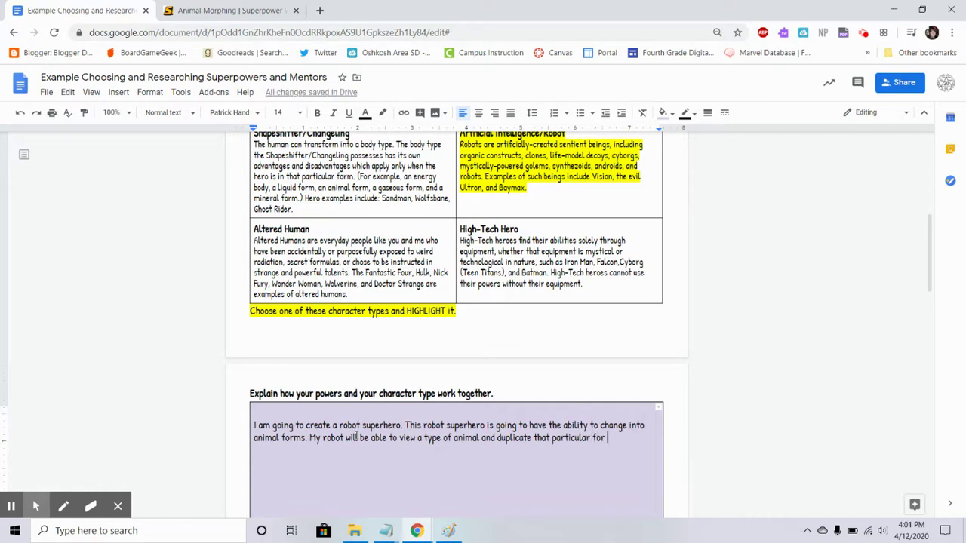
pyautogui.write('the need that i')
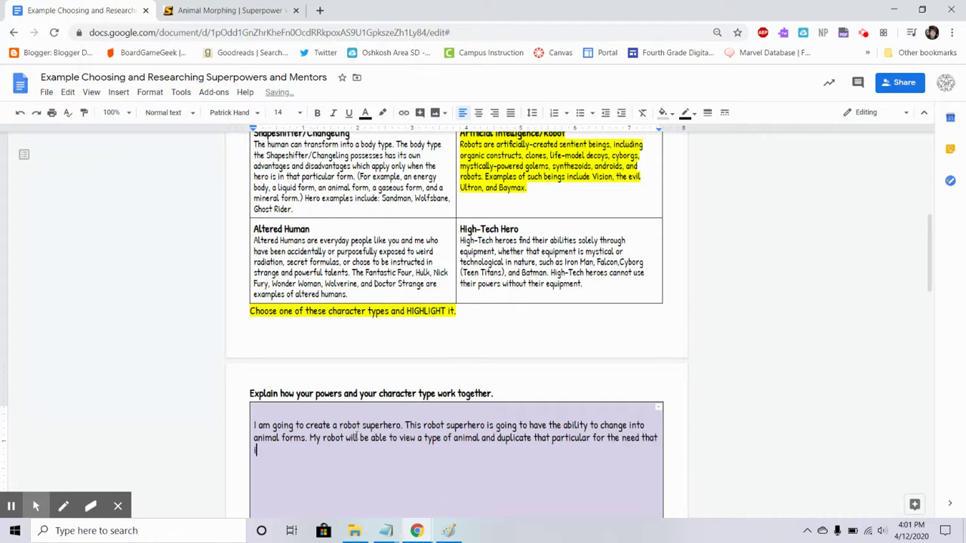
pyautogui.write('s present for that e')
pyautogui.write('haracter. For e')
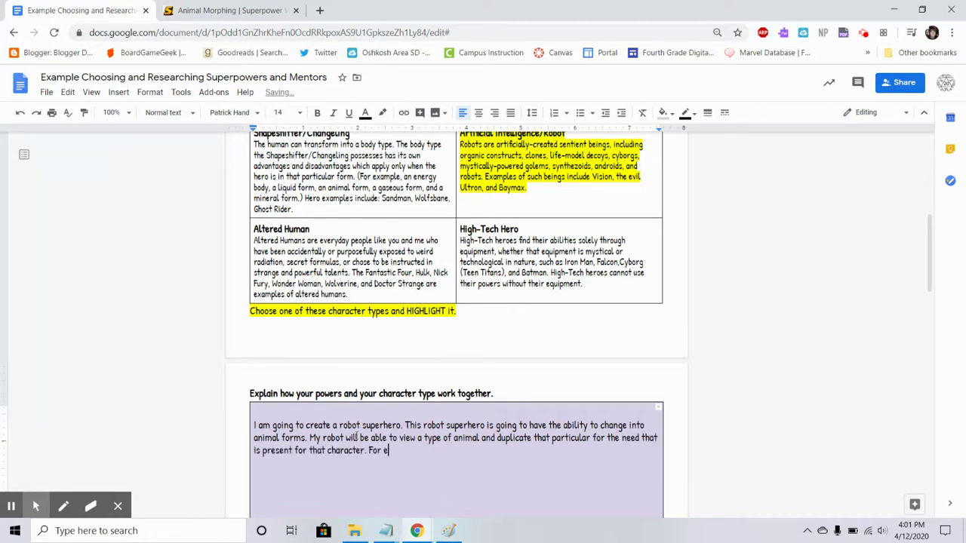
pyautogui.write('xample, if I am in the ocean ')
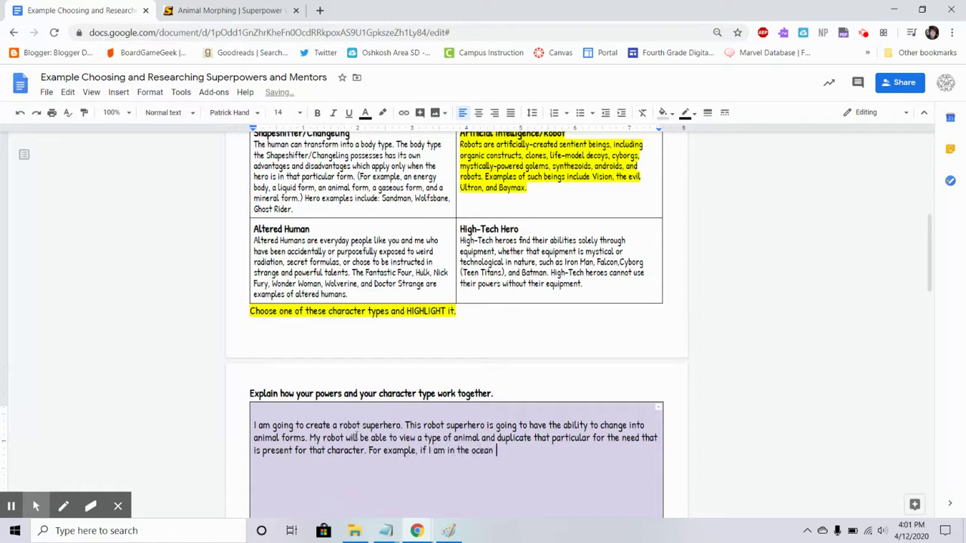
pyautogui.write('and I am fighting some sort of batt')
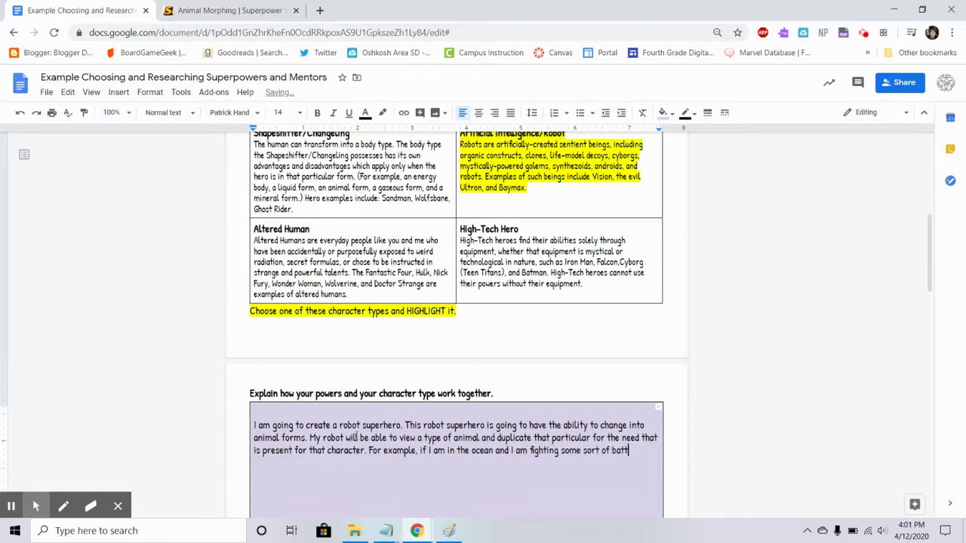
pyautogui.write('le, I might take the form of a shark.')
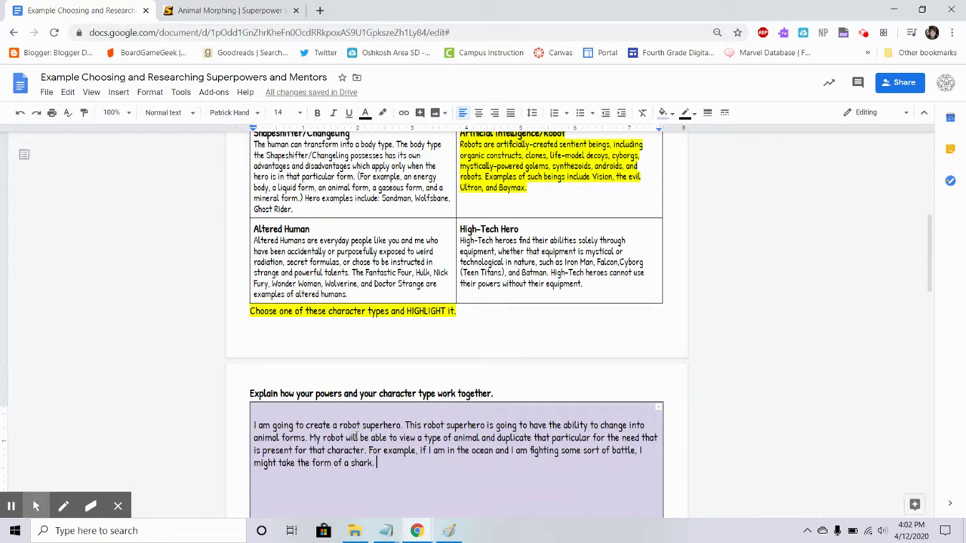
# Step: Add 'I can only stay as a shark for 30 minutes' and that it takes on the animal's features
pyautogui.write('I can only stay as')
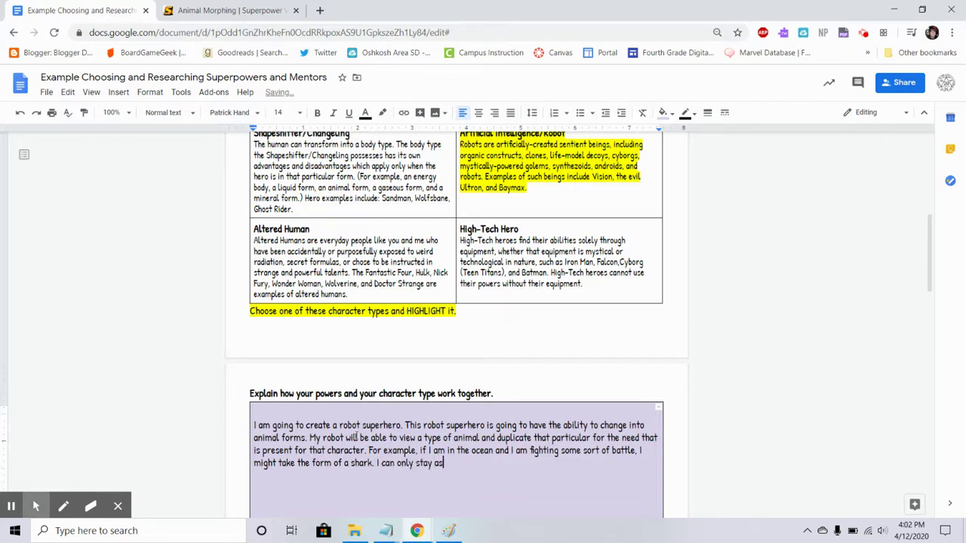
pyautogui.write(' a shark for 30 minutes. ')
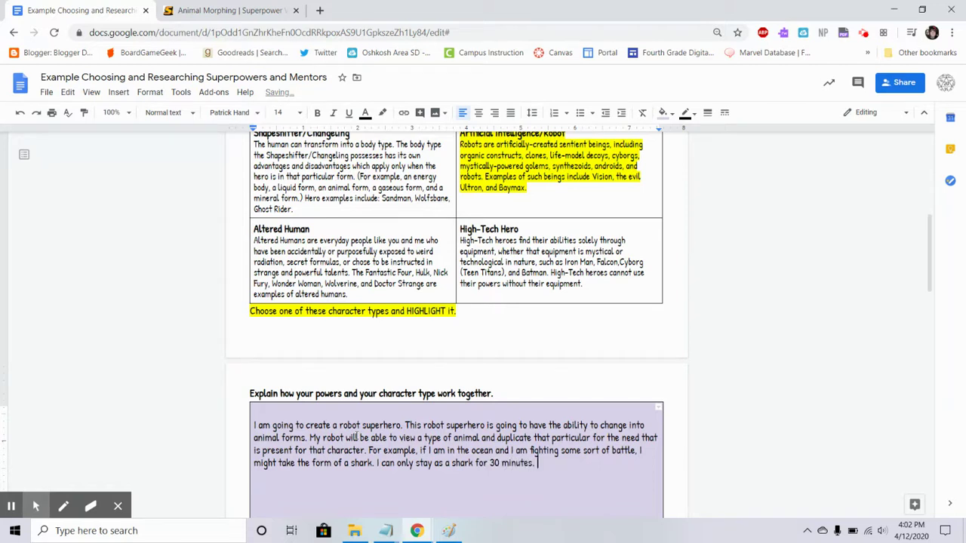
pyautogui.write('But I take on all the features of that a')
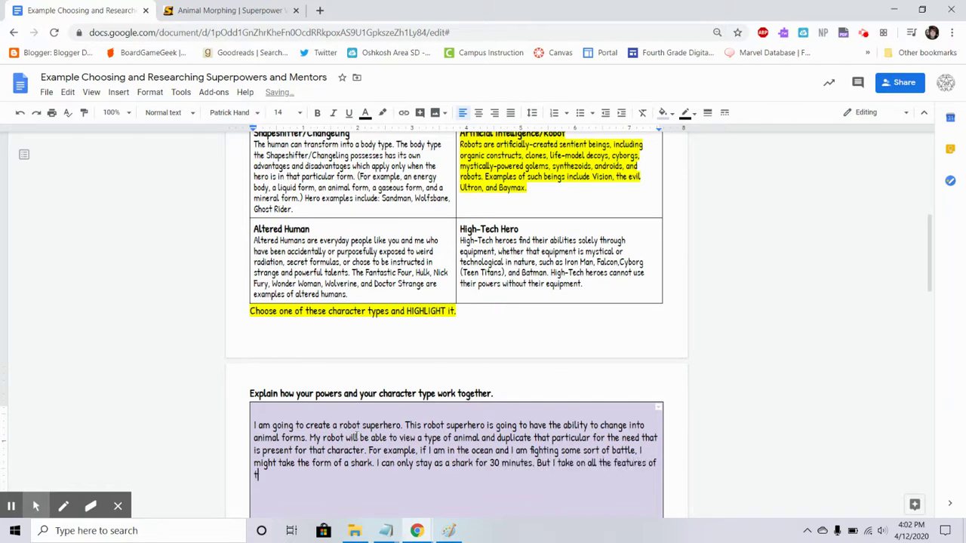
pyautogui.write('nimal.')
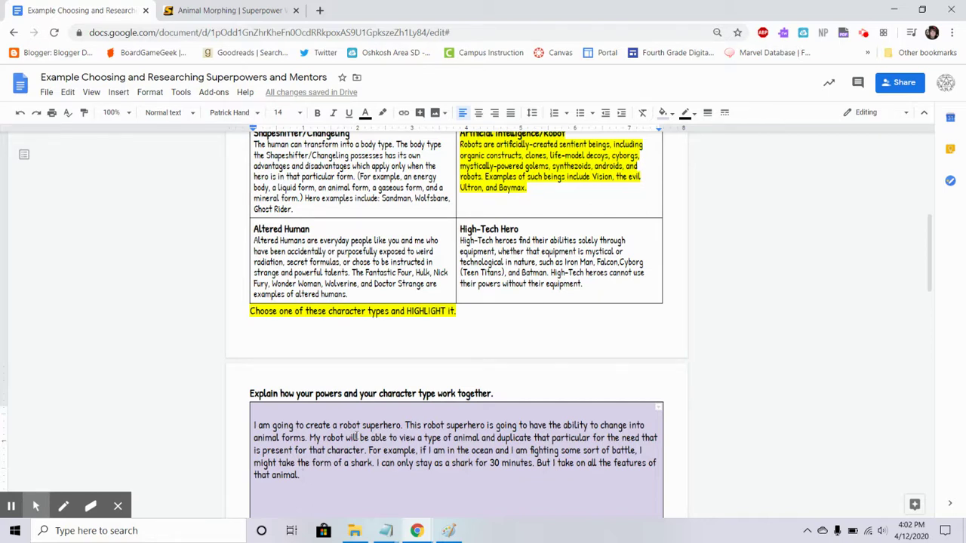
pyautogui.scroll(-3, 356, 437)
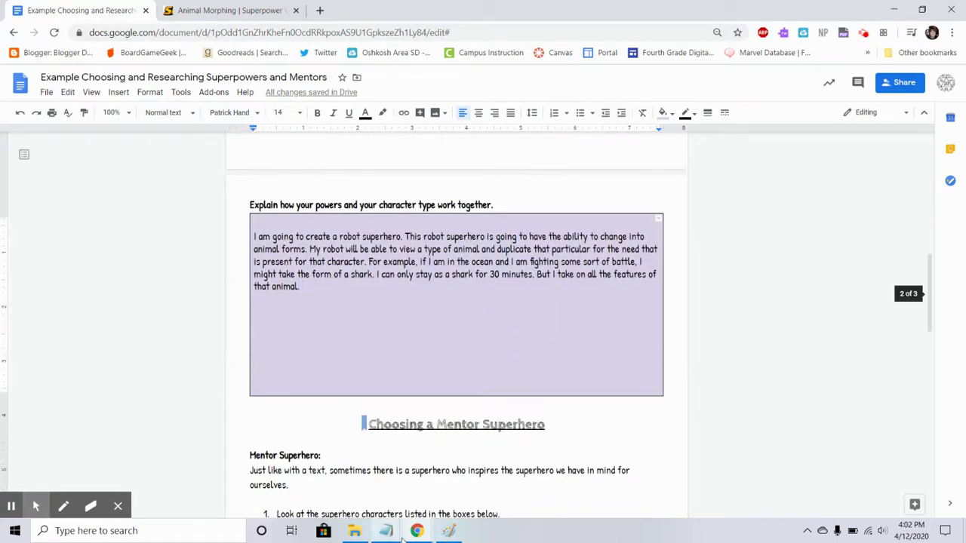
pyautogui.scroll(12, 483, 375)
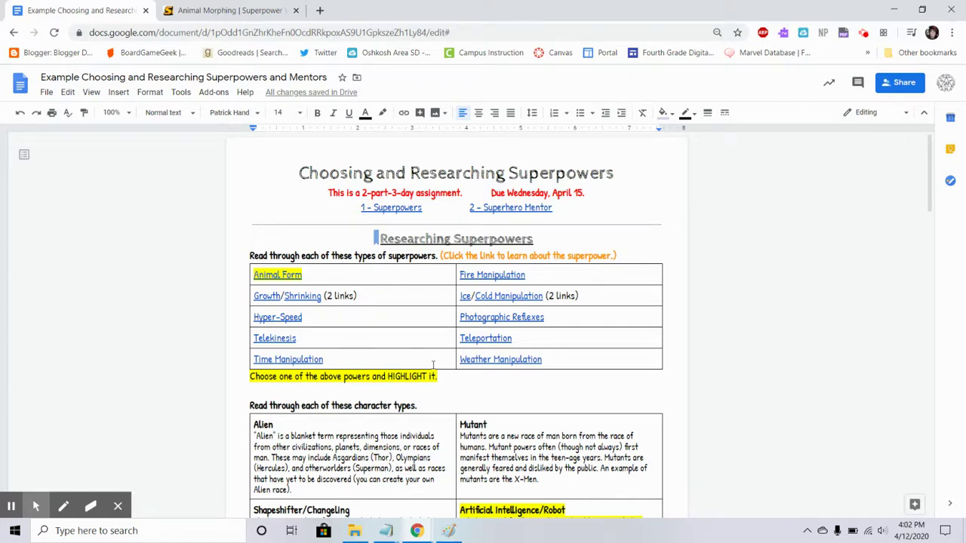
pyautogui.scroll(-1, 665, 285)
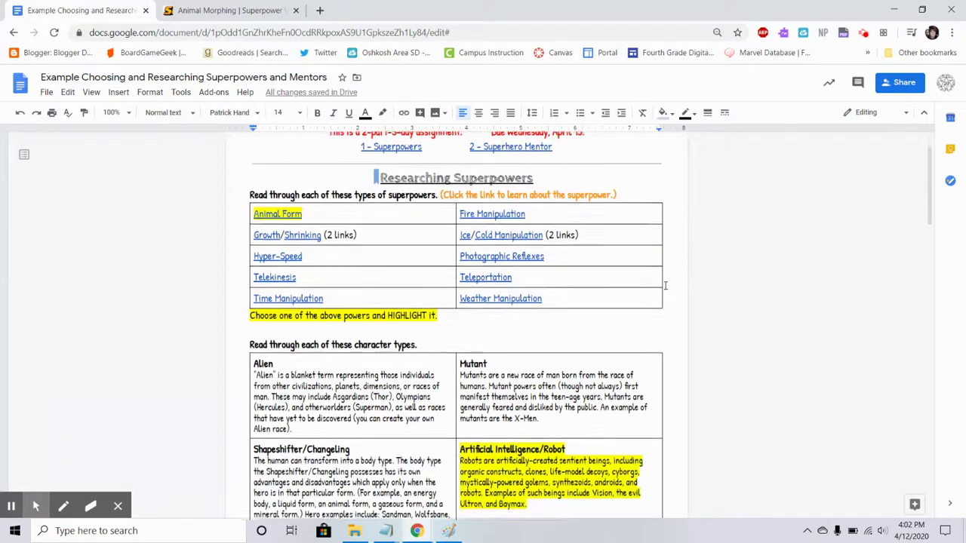
pyautogui.scroll(1, 665, 285)
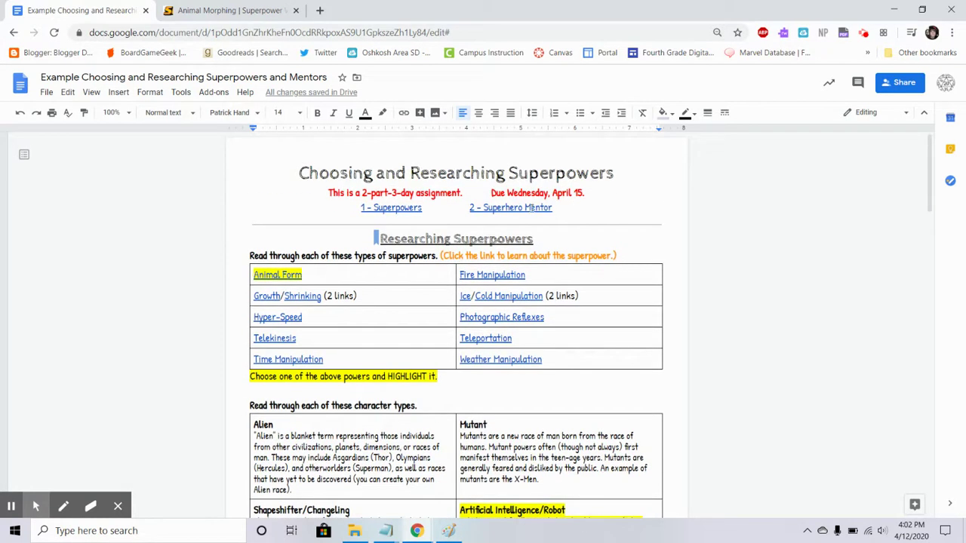